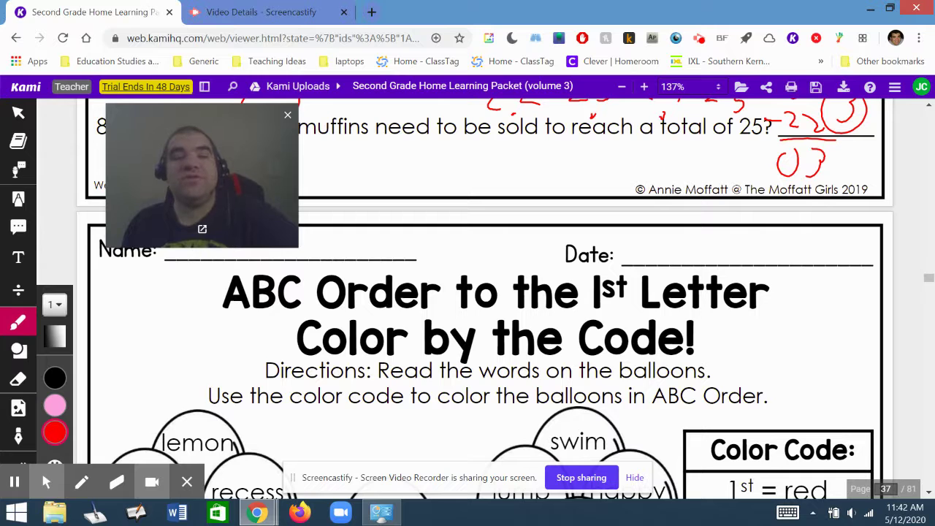
# Step: Scroll down to the ABC Order balloon worksheet and show it full screen
pyautogui.scroll(-1, 135, 301)
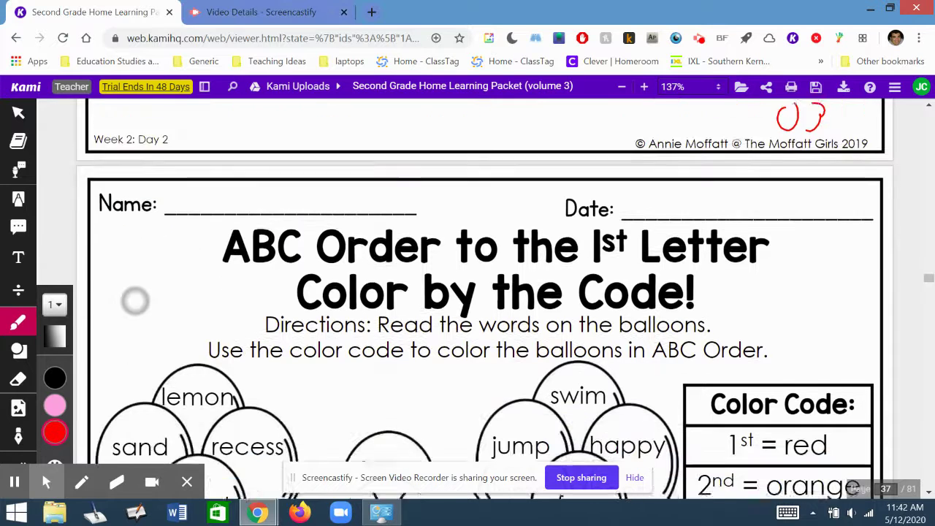
pyautogui.scroll(-2, 135, 300)
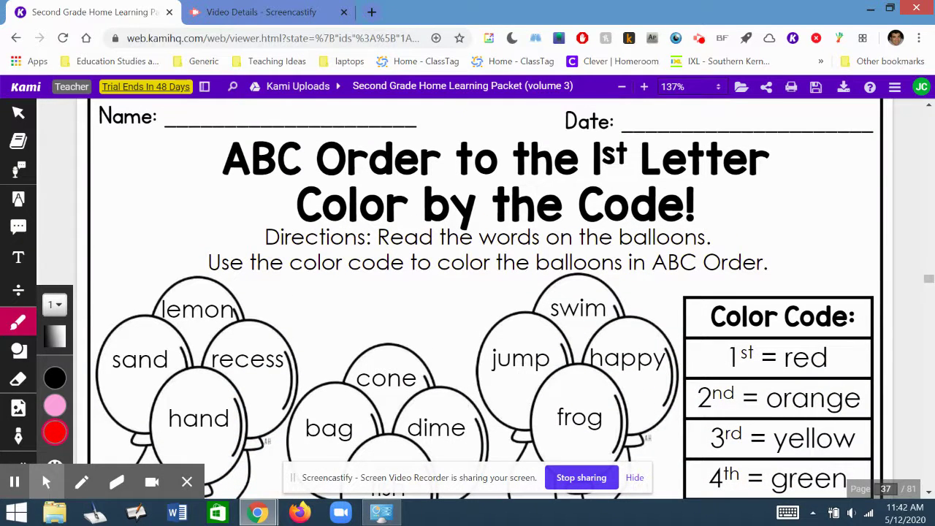
pyautogui.press('F11')
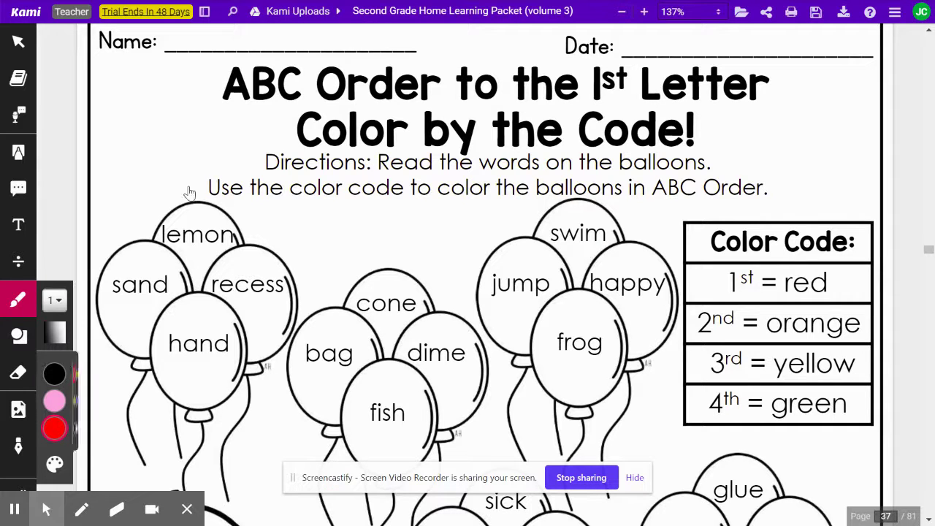
# Step: Undo the stray red pen strokes, keeping only the red mark on lemon
pyautogui.moveTo(55, 429)
pyautogui.moveTo(183, 223); pyautogui.dragTo(196, 252)
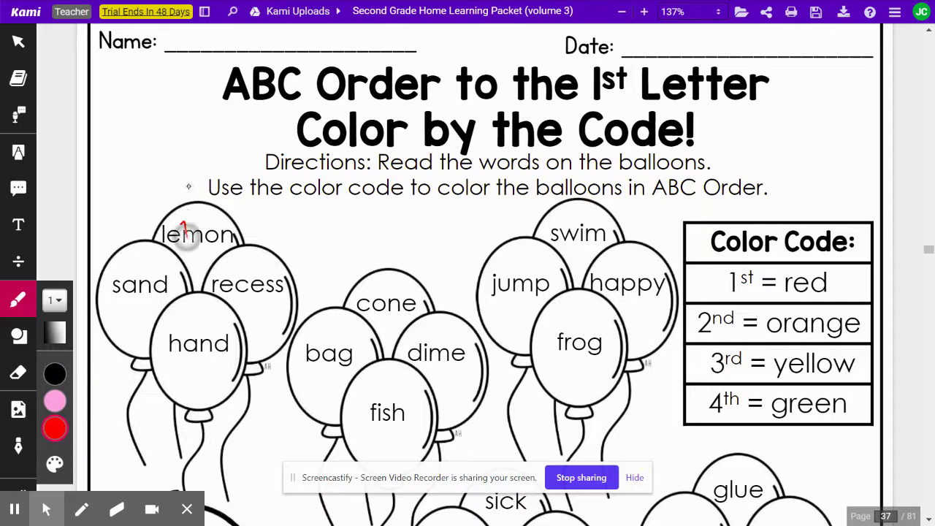
pyautogui.moveTo(121, 298); pyautogui.dragTo(163, 298)
pyautogui.moveTo(186, 369); pyautogui.dragTo(247, 337)
pyautogui.moveTo(291, 306); pyautogui.dragTo(321, 316)
pyautogui.moveTo(380, 311); pyautogui.dragTo(420, 365)
pyautogui.moveTo(456, 420); pyautogui.dragTo(469, 442)
pyautogui.moveTo(544, 373); pyautogui.dragTo(646, 307)
pyautogui.moveTo(605, 242); pyautogui.dragTo(584, 265)
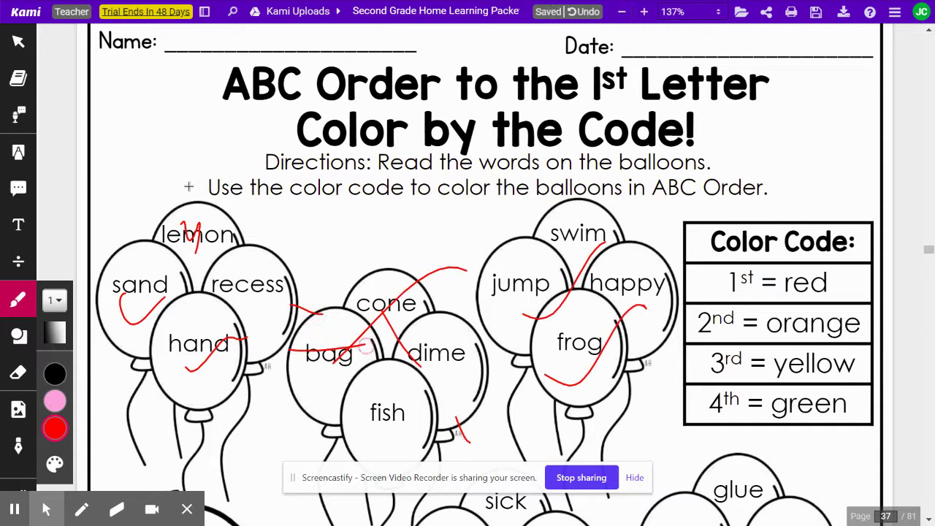
pyautogui.hotkey('ctrl', 'z')
pyautogui.hotkey('ctrl', 'z')
pyautogui.hotkey('ctrl', 'z')
pyautogui.hotkey('ctrl', 'z')
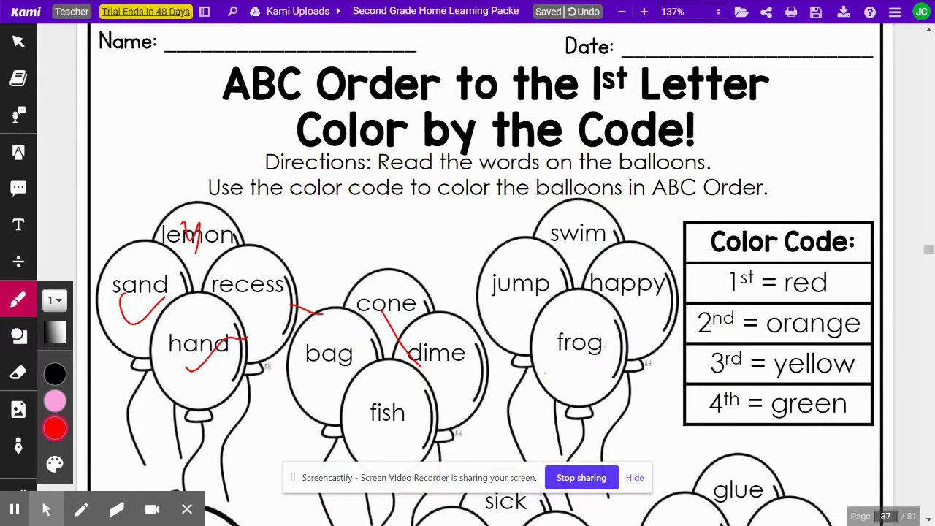
pyautogui.hotkey('ctrl', 'z')
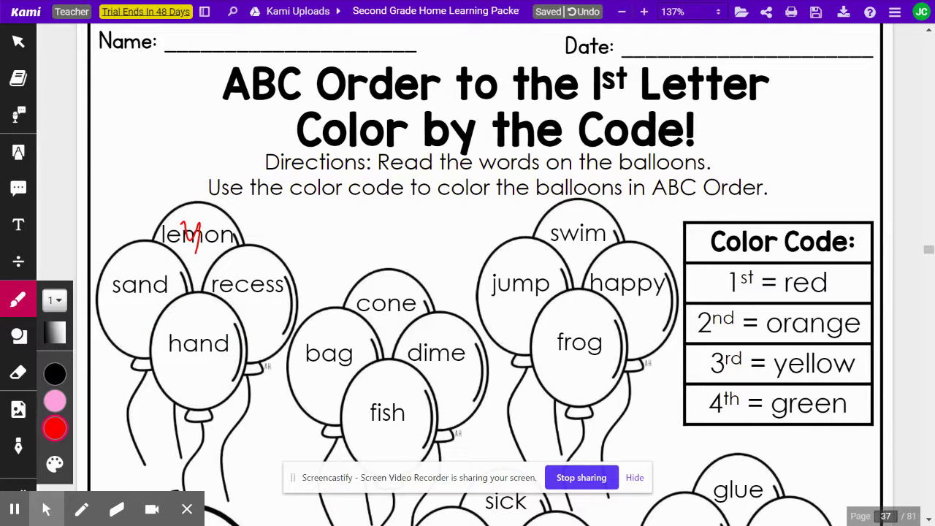
# Step: Erase the red mark on the lemon balloon
pyautogui.scroll(-3, 482, 292)
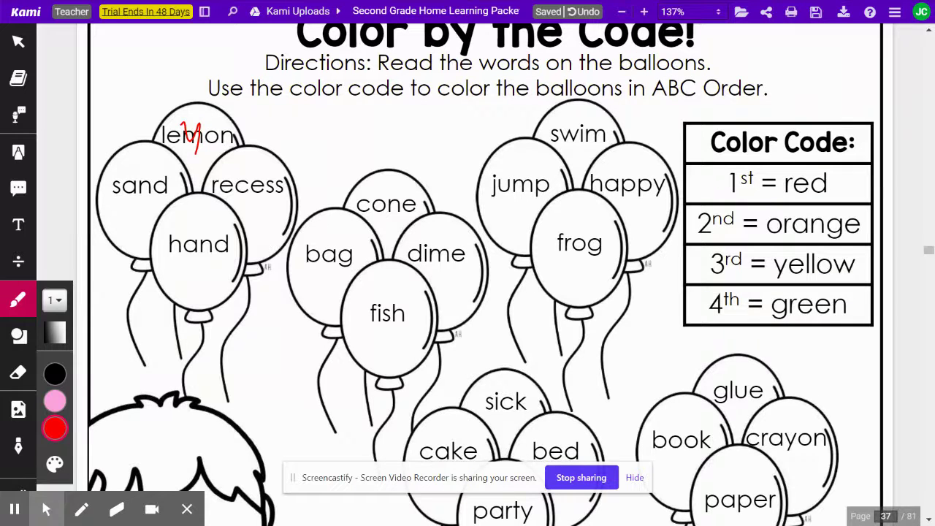
pyautogui.click(18, 372)
pyautogui.click(193, 135)
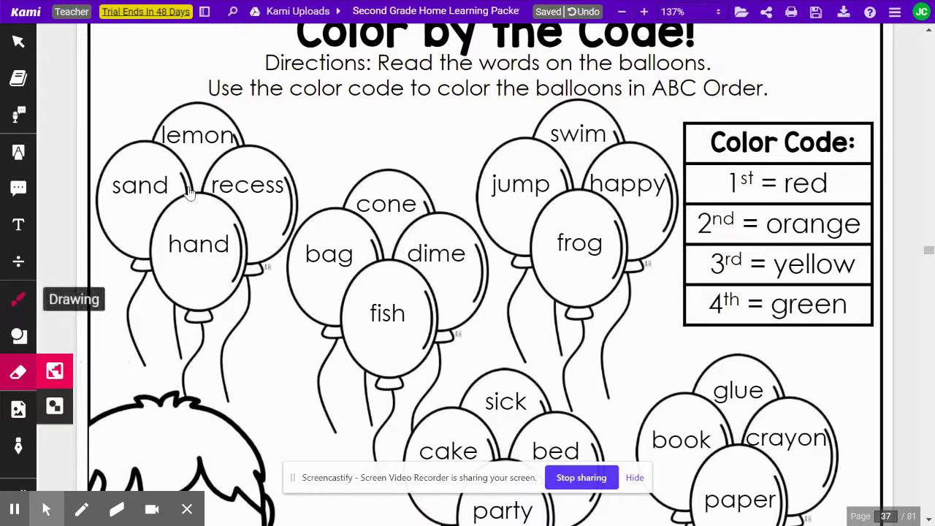
# Step: Scribble the Color Code rows 1st–4th in red, orange, yellow and green
pyautogui.click(19, 299)
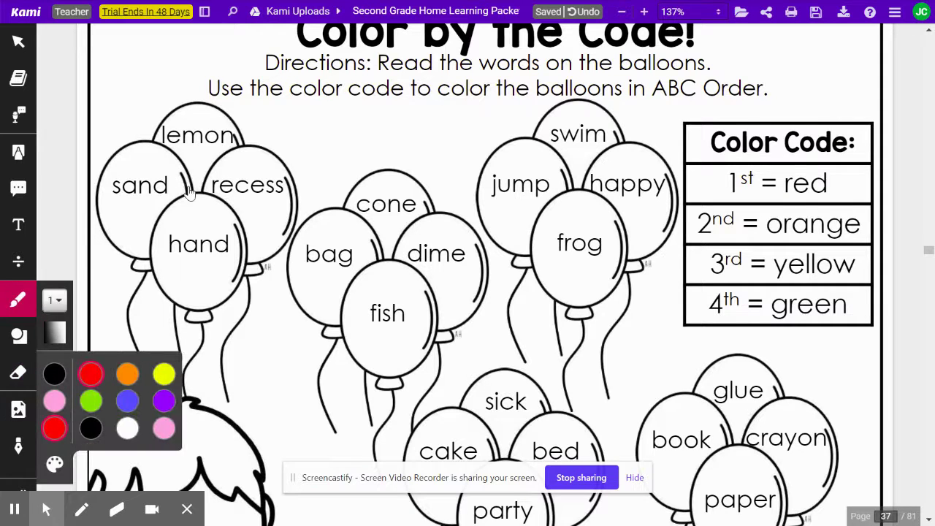
pyautogui.moveTo(687, 192)
pyautogui.mouseDown()
pyautogui.moveTo(709, 182)
pyautogui.moveTo(856, 194)
pyautogui.mouseUp()
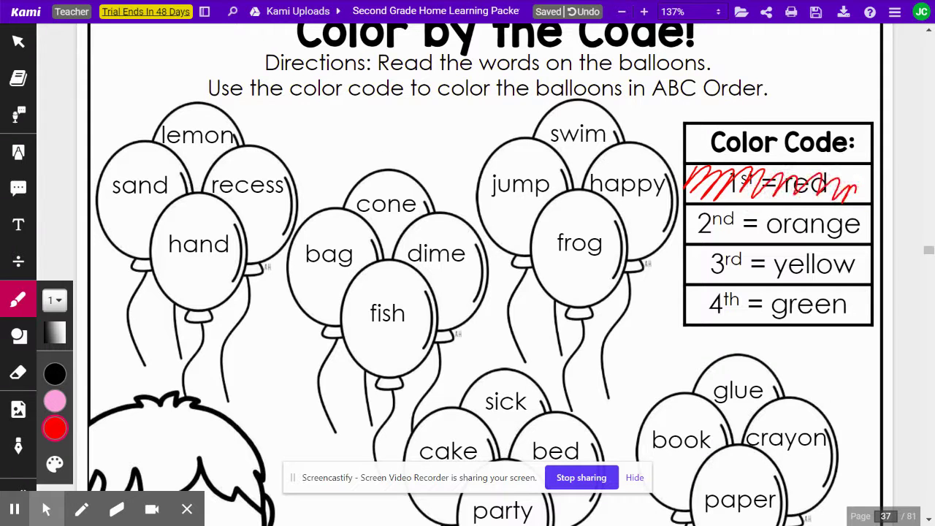
pyautogui.moveTo(54, 401)
pyautogui.click(128, 373)
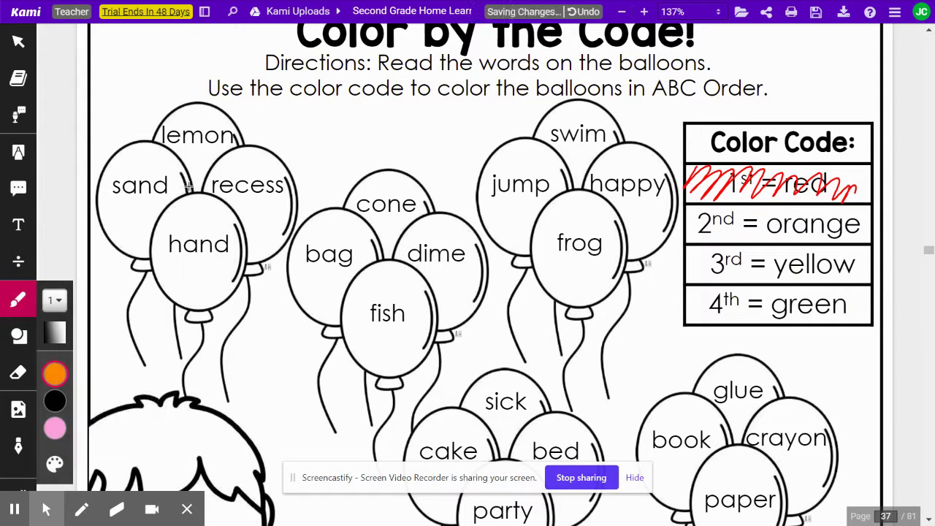
pyautogui.moveTo(690, 223)
pyautogui.mouseDown()
pyautogui.moveTo(716, 212)
pyautogui.moveTo(772, 232)
pyautogui.moveTo(833, 219)
pyautogui.moveTo(865, 227)
pyautogui.mouseUp()
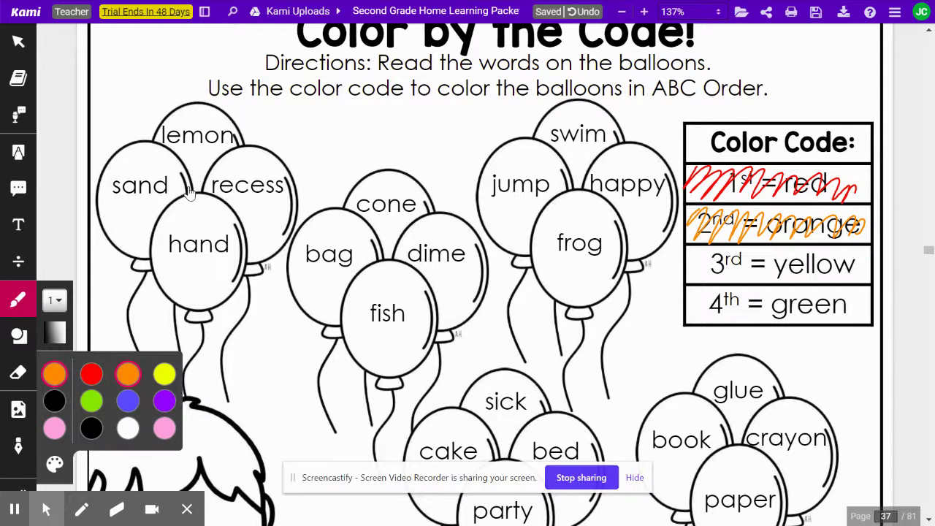
pyautogui.click(164, 374)
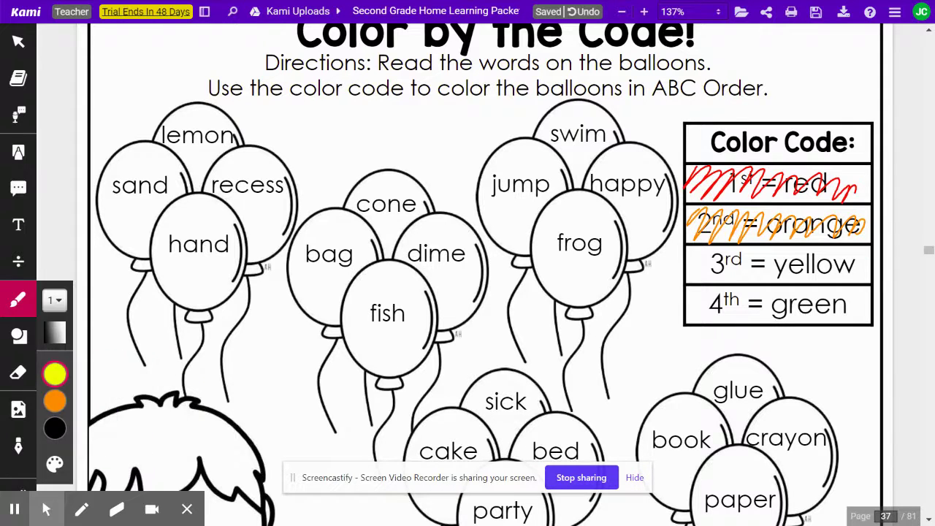
pyautogui.moveTo(690, 263)
pyautogui.mouseDown()
pyautogui.moveTo(705, 271)
pyautogui.moveTo(806, 251)
pyautogui.moveTo(866, 254)
pyautogui.mouseUp()
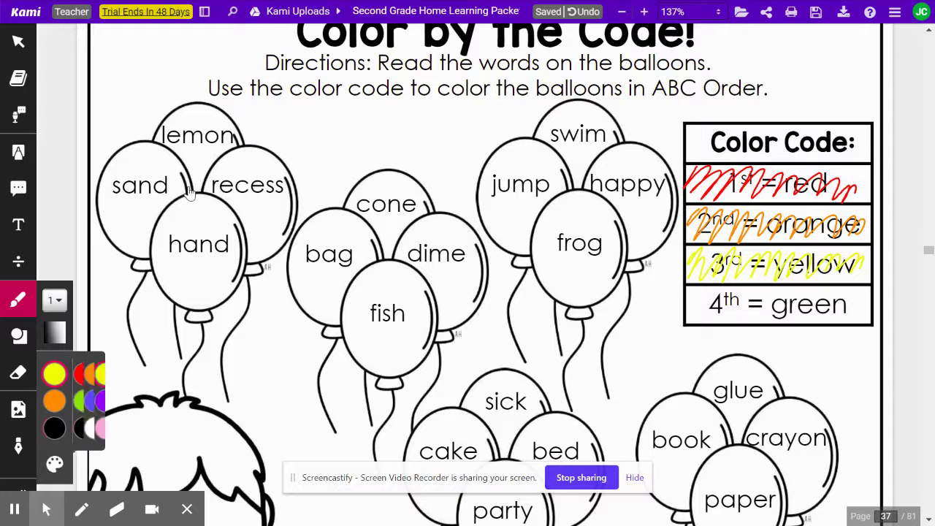
pyautogui.click(92, 400)
pyautogui.moveTo(693, 293)
pyautogui.mouseDown()
pyautogui.moveTo(701, 318)
pyautogui.moveTo(763, 305)
pyautogui.moveTo(868, 310)
pyautogui.mouseUp()
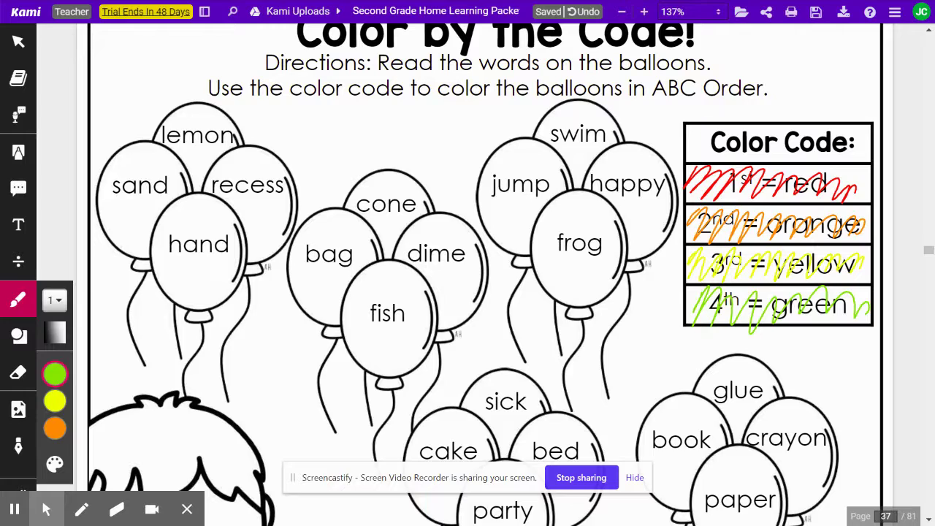
# Step: Zoom out to 148% so the directions, Color Code table and first balloon group show
pyautogui.scroll(5, 387, 316)
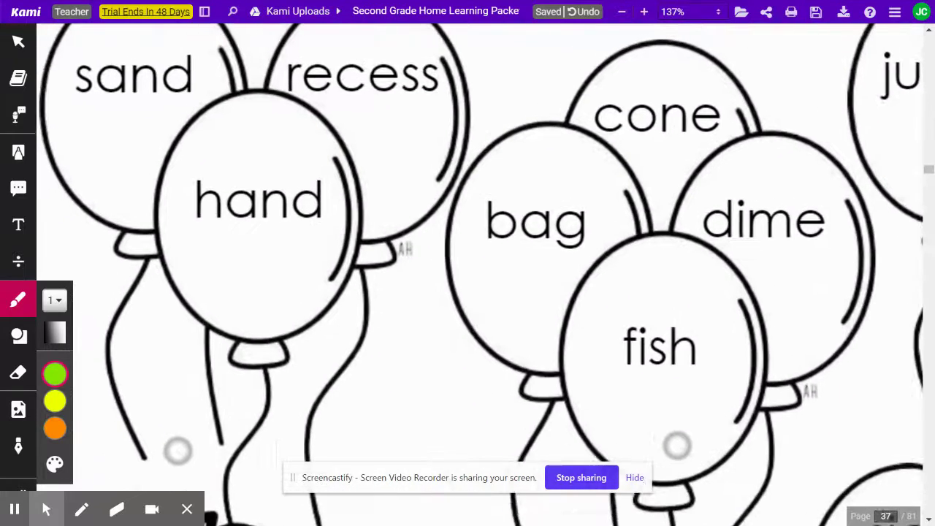
pyautogui.scroll(3, 524, 165)
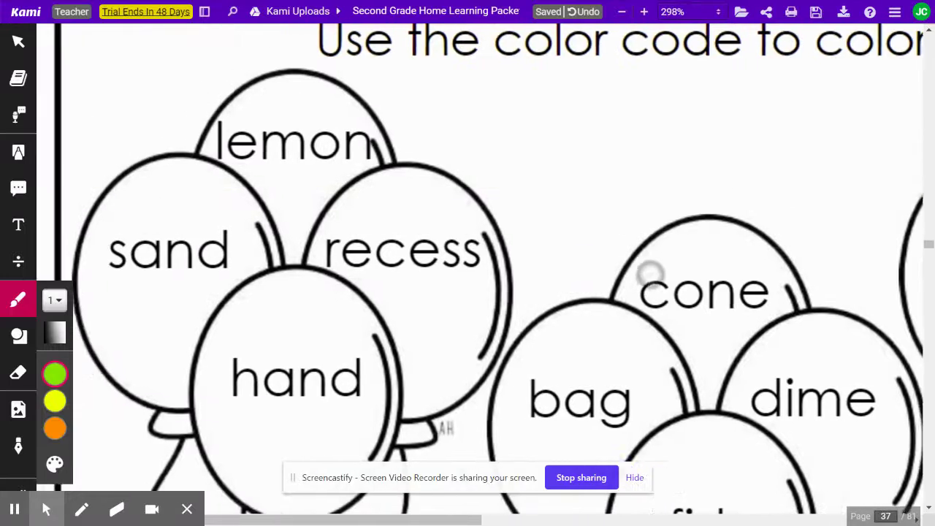
pyautogui.scroll(-2, 734, 323)
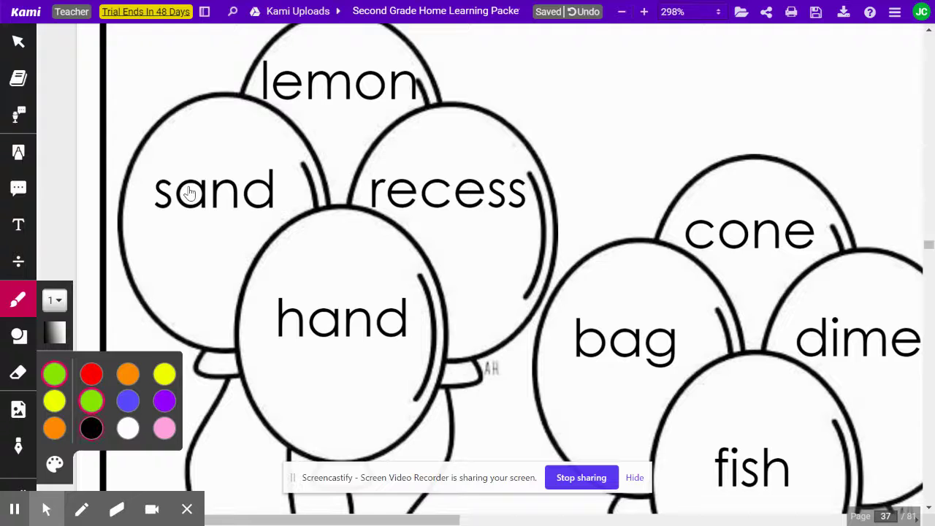
pyautogui.moveTo(249, 116); pyautogui.dragTo(275, 118)
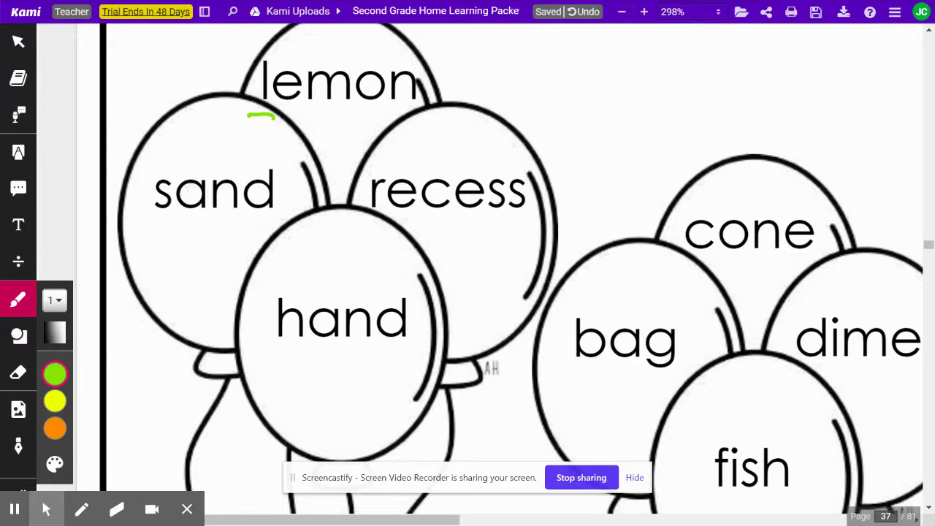
pyautogui.hotkey('ctrl', 'z')
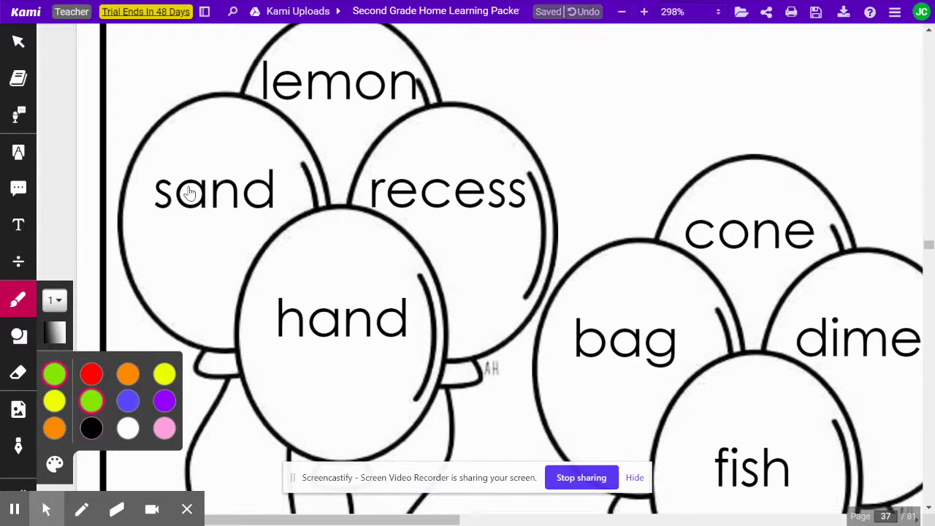
# Step: Underline in black the first letters of lemon, sand, recess and hand
pyautogui.click(91, 427)
pyautogui.moveTo(246, 117); pyautogui.dragTo(264, 116)
pyautogui.moveTo(149, 226); pyautogui.dragTo(167, 226)
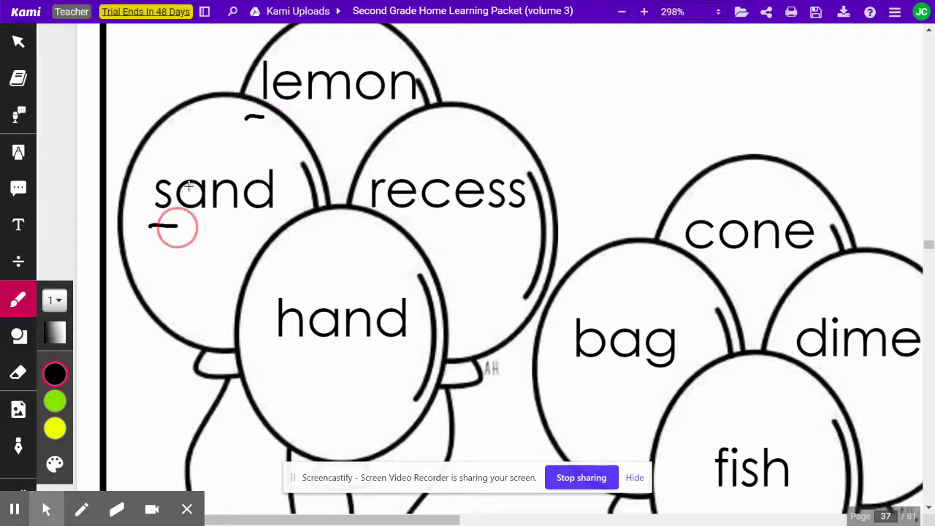
pyautogui.moveTo(366, 224); pyautogui.dragTo(392, 227)
pyautogui.moveTo(281, 354); pyautogui.dragTo(304, 353)
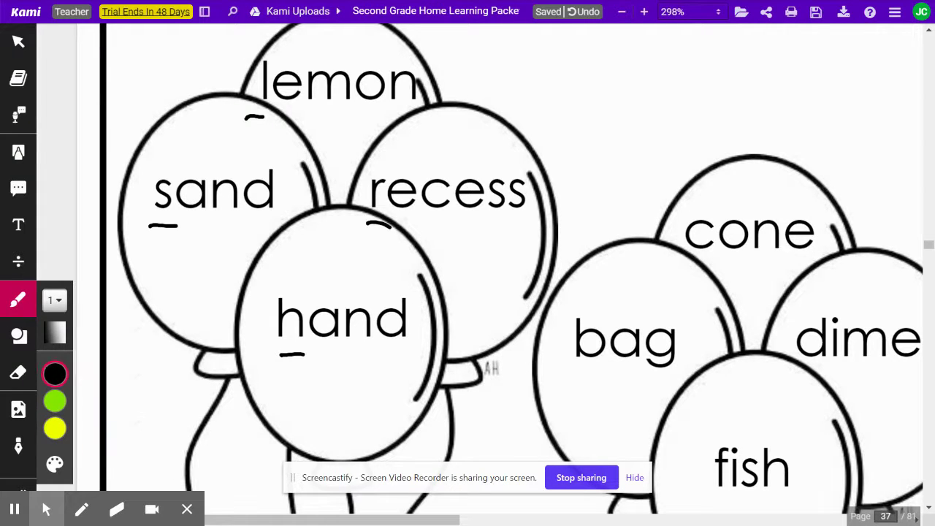
pyautogui.keyDown('ctrl'); pyautogui.scroll(-5, 586, 205); pyautogui.keyUp('ctrl')
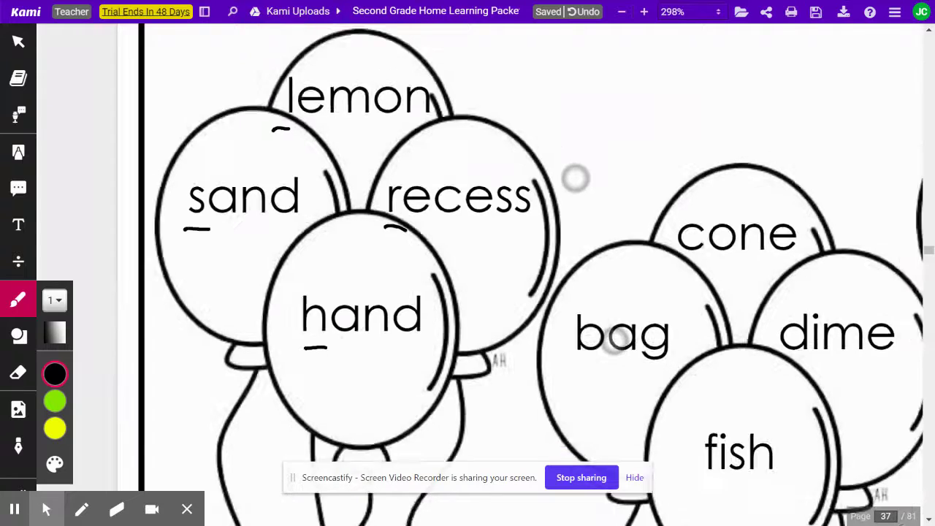
pyautogui.keyDown('ctrl'); pyautogui.scroll(-3, 626, 129); pyautogui.keyUp('ctrl')
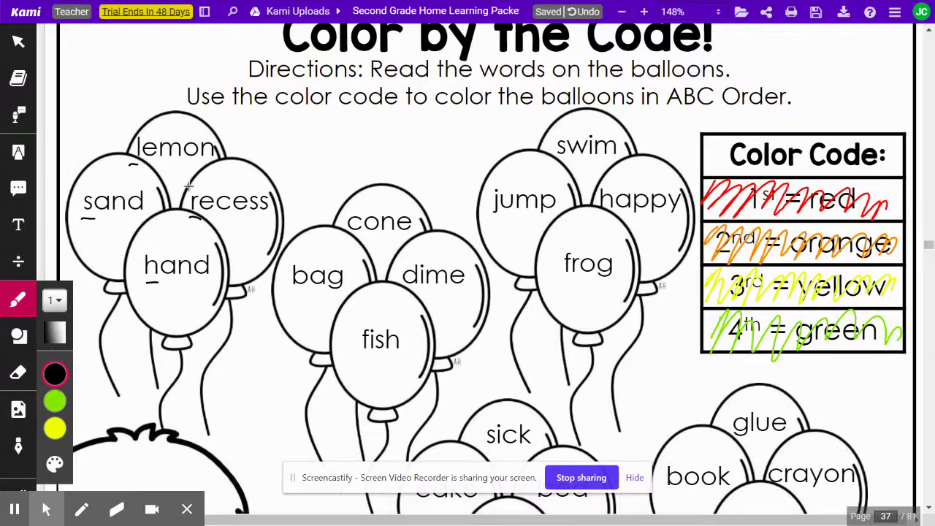
# Step: Scribble the hand balloon in red, undoing the stray black and red attempts
pyautogui.moveTo(140, 231); pyautogui.dragTo(135, 285)
pyautogui.hotkey('ctrl', 'z')
pyautogui.click(55, 374)
pyautogui.click(91, 374)
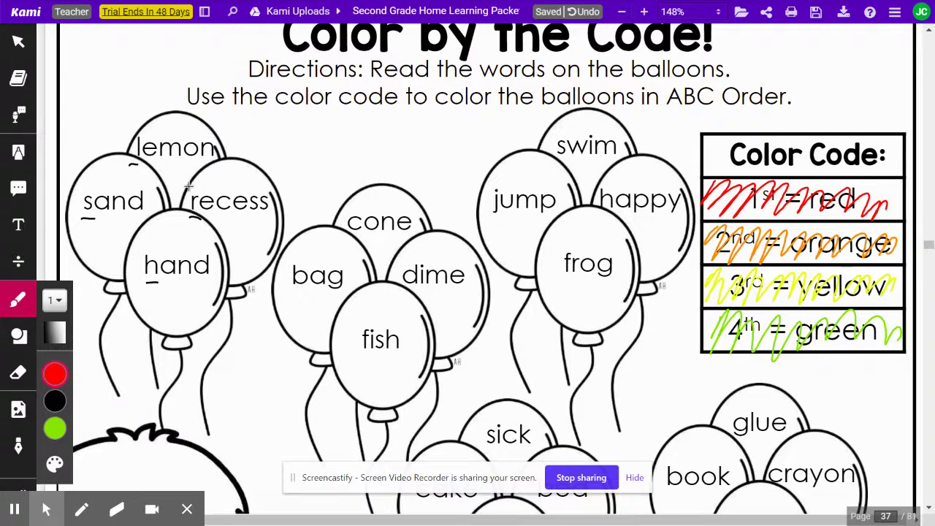
pyautogui.moveTo(137, 234)
pyautogui.mouseDown()
pyautogui.moveTo(144, 290)
pyautogui.moveTo(182, 309)
pyautogui.moveTo(219, 271)
pyautogui.moveTo(193, 227)
pyautogui.moveTo(146, 223)
pyautogui.moveTo(146, 288)
pyautogui.moveTo(186, 314)
pyautogui.moveTo(223, 291)
pyautogui.moveTo(161, 234)
pyautogui.moveTo(182, 219)
pyautogui.moveTo(176, 230)
pyautogui.moveTo(212, 278)
pyautogui.mouseUp()
pyautogui.hotkey('ctrl', 'z')
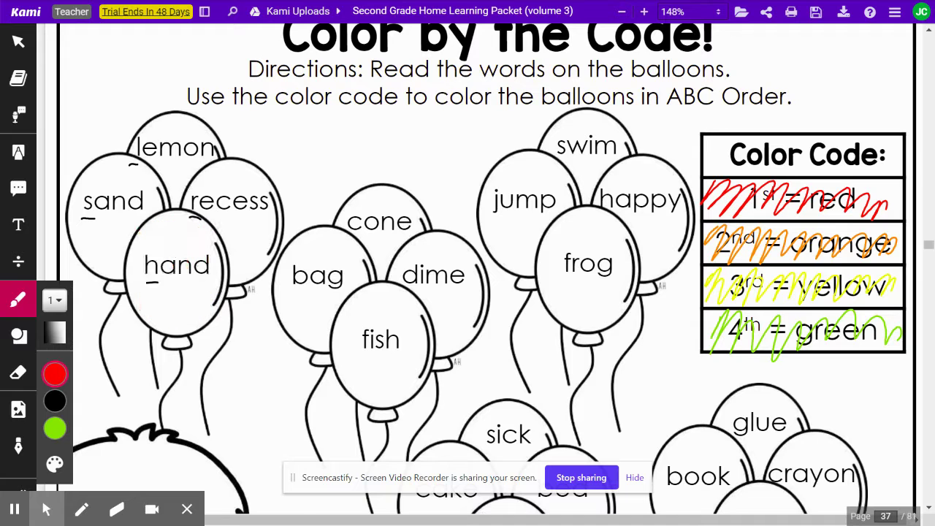
pyautogui.moveTo(167, 238)
pyautogui.mouseDown()
pyautogui.moveTo(171, 279)
pyautogui.moveTo(169, 235)
pyautogui.moveTo(150, 234)
pyautogui.moveTo(128, 285)
pyautogui.moveTo(168, 306)
pyautogui.moveTo(219, 288)
pyautogui.moveTo(188, 215)
pyautogui.moveTo(162, 219)
pyautogui.moveTo(189, 223)
pyautogui.mouseUp()
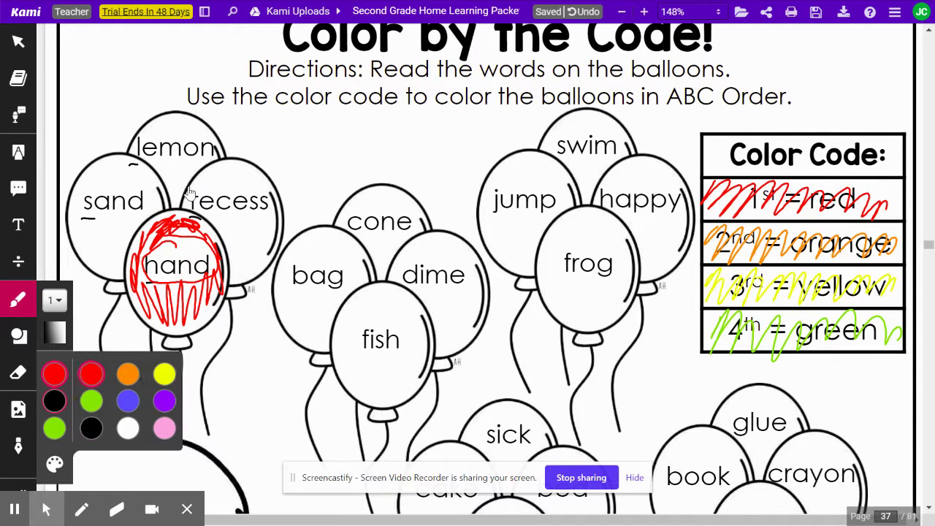
pyautogui.click(128, 374)
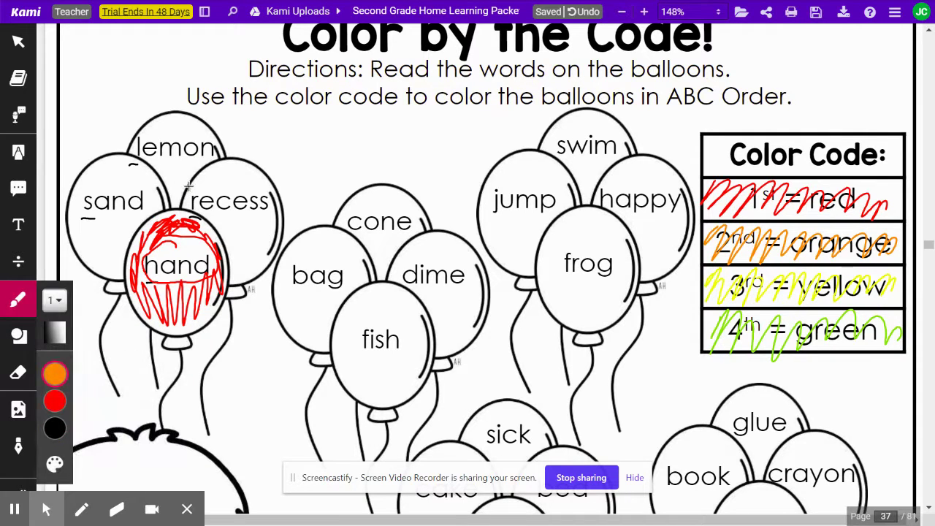
# Step: Scribble the lemon balloon in orange, redoing the first attempt
pyautogui.moveTo(131, 155); pyautogui.dragTo(168, 119)
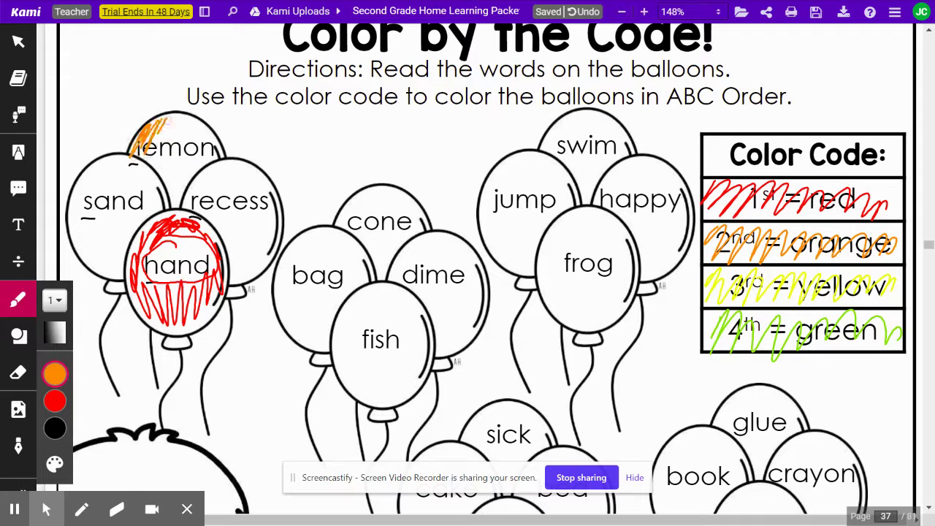
pyautogui.hotkey('ctrl', 'z')
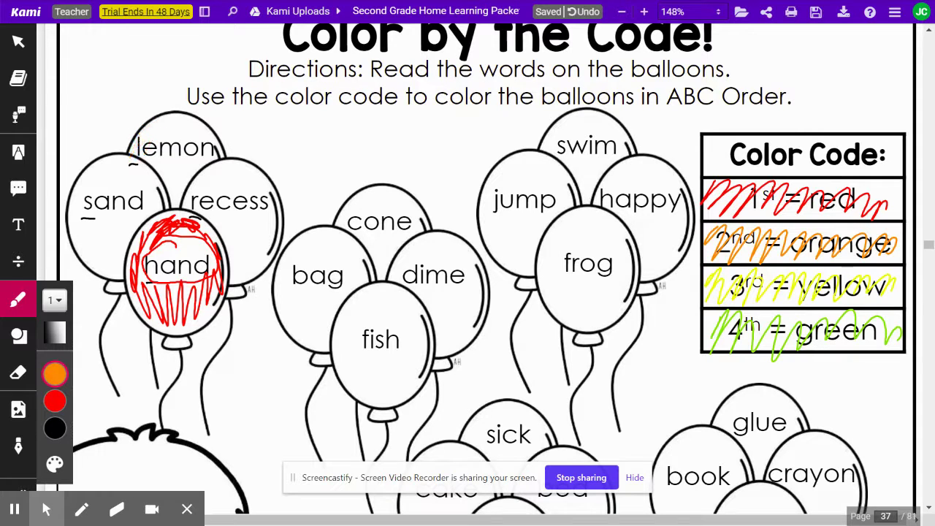
pyautogui.moveTo(136, 140)
pyautogui.mouseDown()
pyautogui.moveTo(150, 121)
pyautogui.moveTo(189, 117)
pyautogui.moveTo(218, 149)
pyautogui.moveTo(181, 199)
pyautogui.moveTo(166, 168)
pyautogui.moveTo(184, 167)
pyautogui.mouseUp()
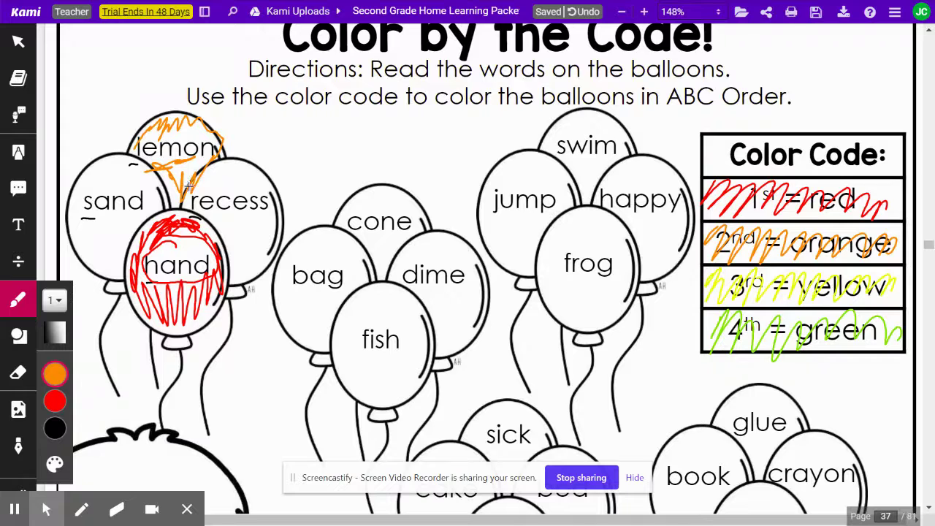
# Step: Colour recess yellow and draw check marks on hand, lemon and recess
pyautogui.click(164, 373)
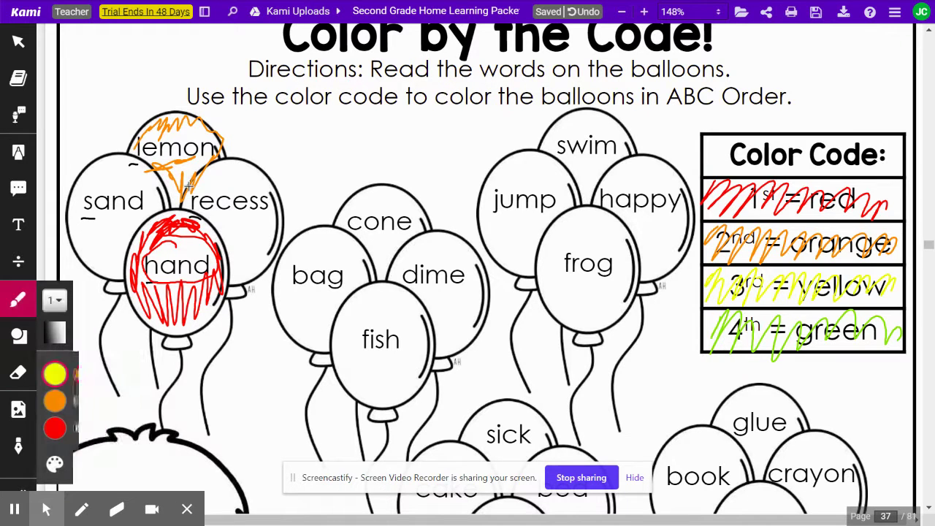
pyautogui.moveTo(191, 196)
pyautogui.mouseDown()
pyautogui.moveTo(212, 183)
pyautogui.moveTo(271, 188)
pyautogui.moveTo(271, 248)
pyautogui.moveTo(237, 289)
pyautogui.moveTo(213, 227)
pyautogui.moveTo(220, 219)
pyautogui.moveTo(248, 252)
pyautogui.mouseUp()
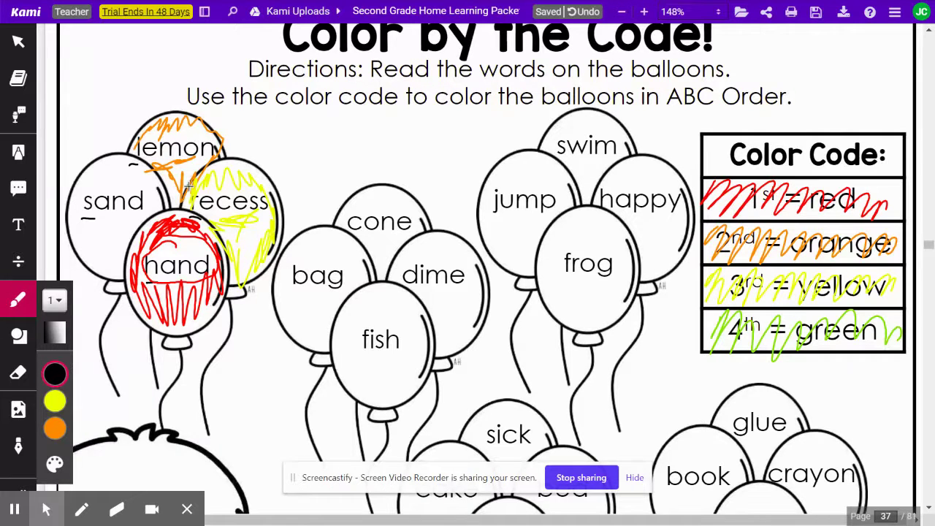
pyautogui.moveTo(165, 295); pyautogui.dragTo(198, 328)
pyautogui.moveTo(155, 157)
pyautogui.mouseDown()
pyautogui.moveTo(182, 184)
pyautogui.moveTo(192, 143)
pyautogui.mouseUp()
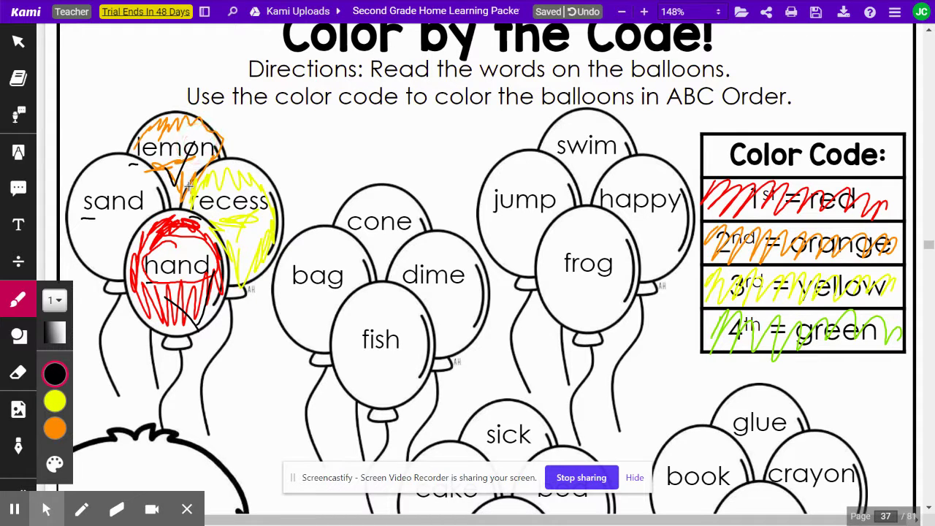
pyautogui.moveTo(239, 235); pyautogui.dragTo(292, 203)
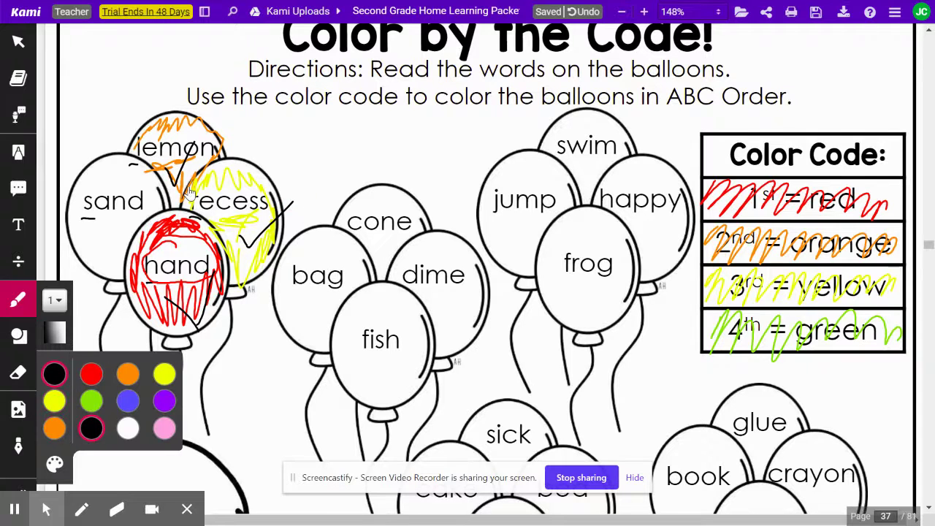
# Step: Fill the sand balloon with green
pyautogui.click(91, 400)
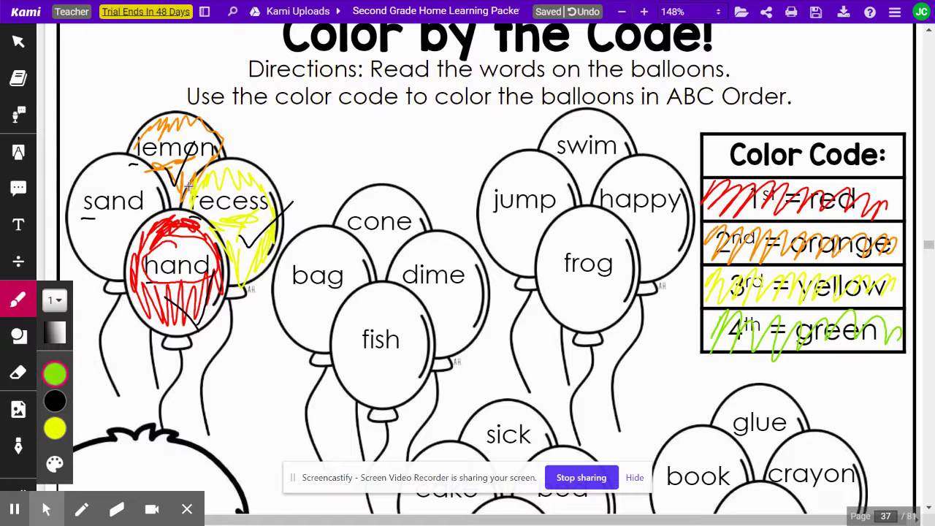
pyautogui.moveTo(73, 182)
pyautogui.mouseDown()
pyautogui.moveTo(75, 219)
pyautogui.moveTo(100, 270)
pyautogui.mouseUp()
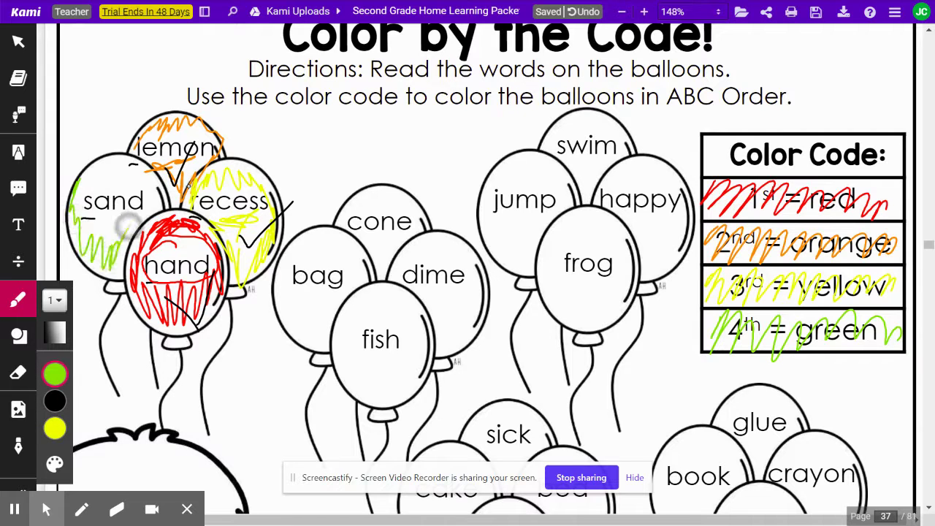
pyautogui.moveTo(127, 225)
pyautogui.mouseDown()
pyautogui.moveTo(153, 183)
pyautogui.moveTo(109, 161)
pyautogui.moveTo(87, 168)
pyautogui.moveTo(136, 177)
pyautogui.moveTo(80, 212)
pyautogui.moveTo(109, 248)
pyautogui.moveTo(147, 193)
pyautogui.moveTo(129, 172)
pyautogui.mouseUp()
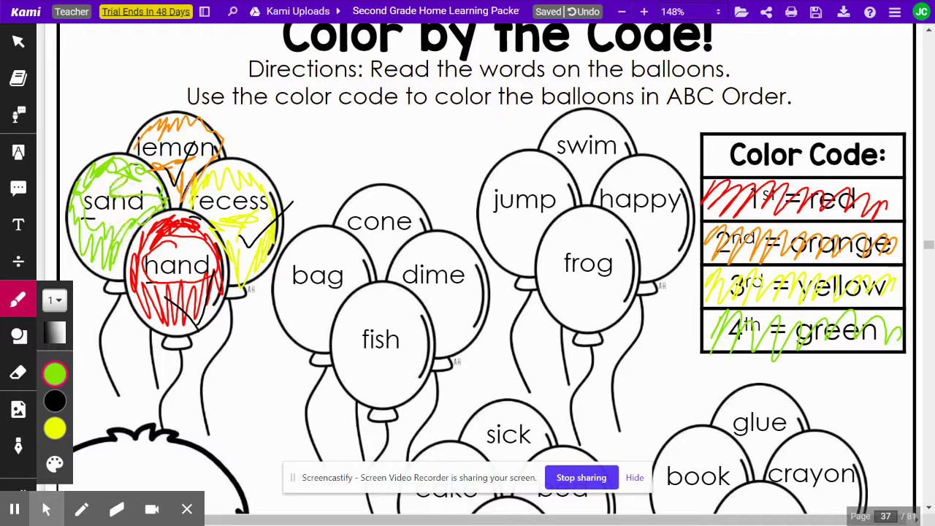
# Step: Underline in black the first letters of dime, fish and bag
pyautogui.scroll(-3, 431, 179)
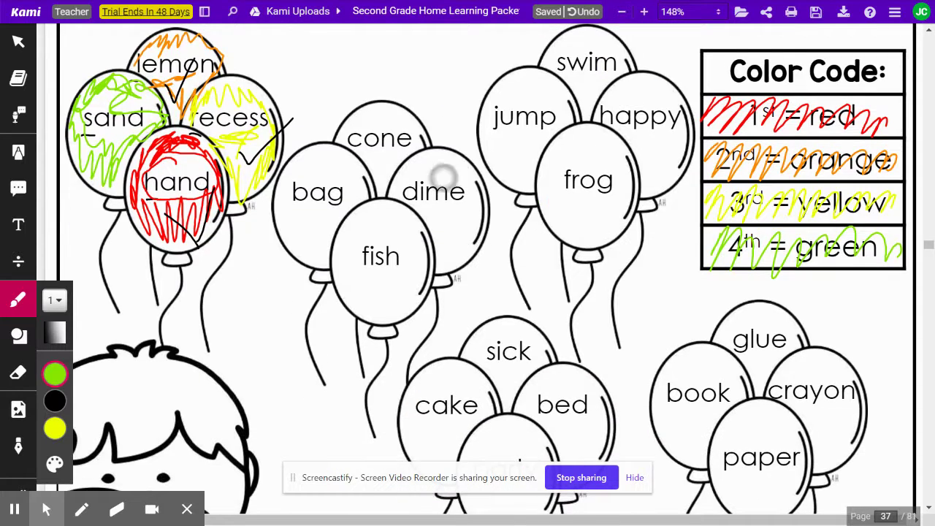
pyautogui.scroll(2, 442, 175)
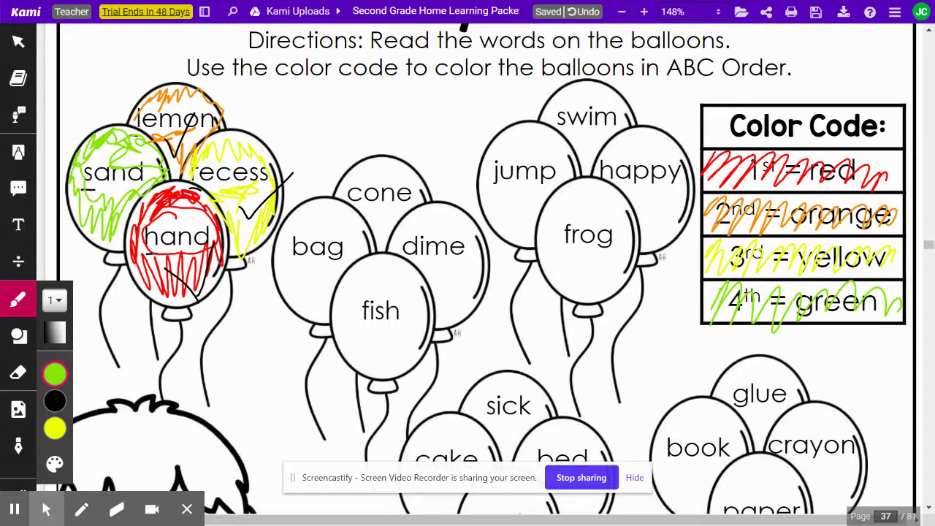
pyautogui.click(54, 400)
pyautogui.moveTo(400, 258); pyautogui.dragTo(422, 261)
pyautogui.moveTo(359, 322); pyautogui.dragTo(371, 319)
pyautogui.moveTo(290, 265); pyautogui.dragTo(314, 270)
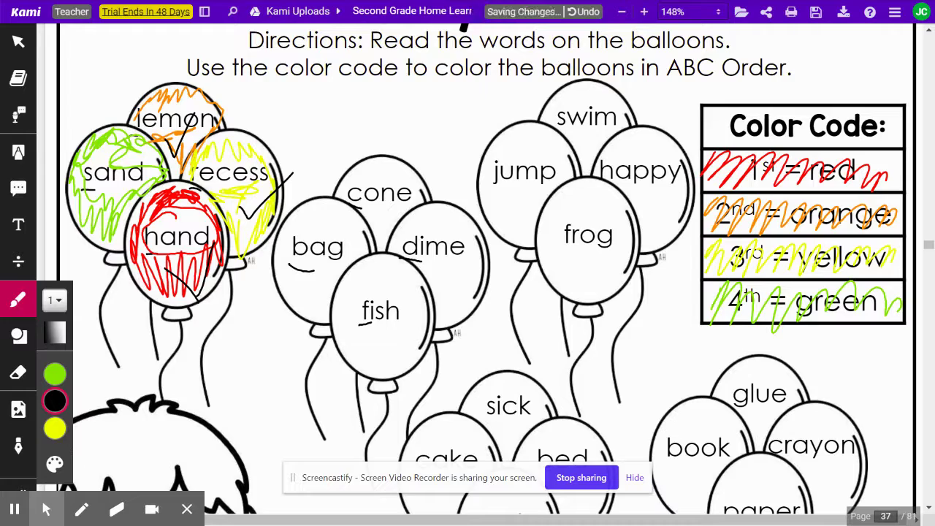
pyautogui.scroll(-5, 647, 302)
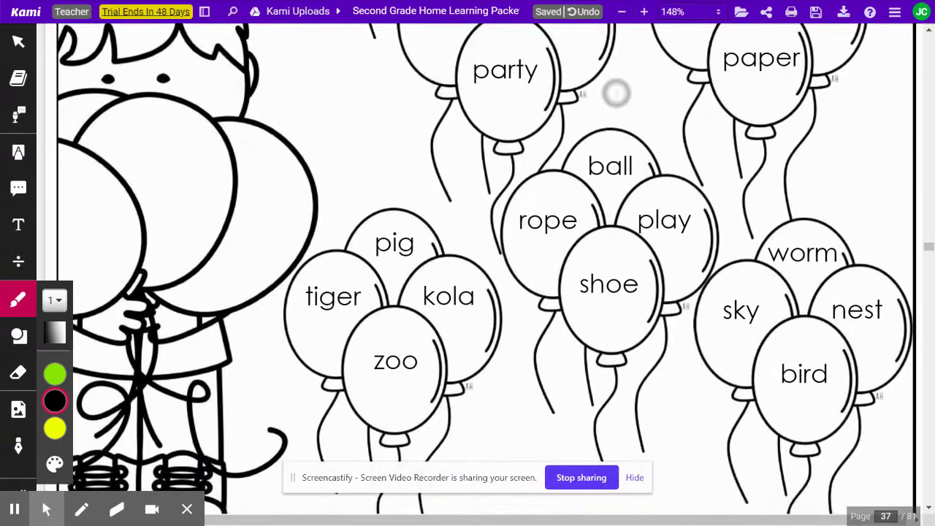
pyautogui.scroll(5, 620, 102)
pyautogui.scroll(2, 620, 240)
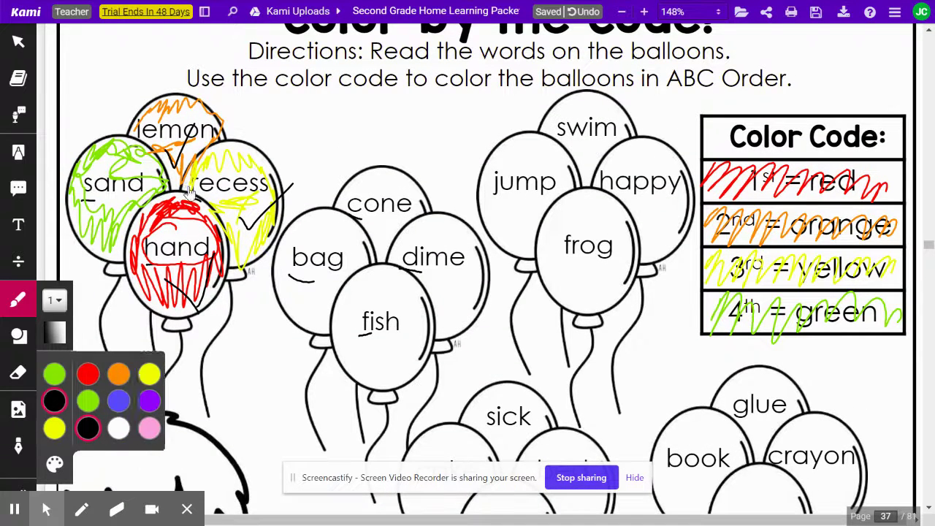
# Step: Colour the bag balloon red, cone orange and dime yellow
pyautogui.click(92, 373)
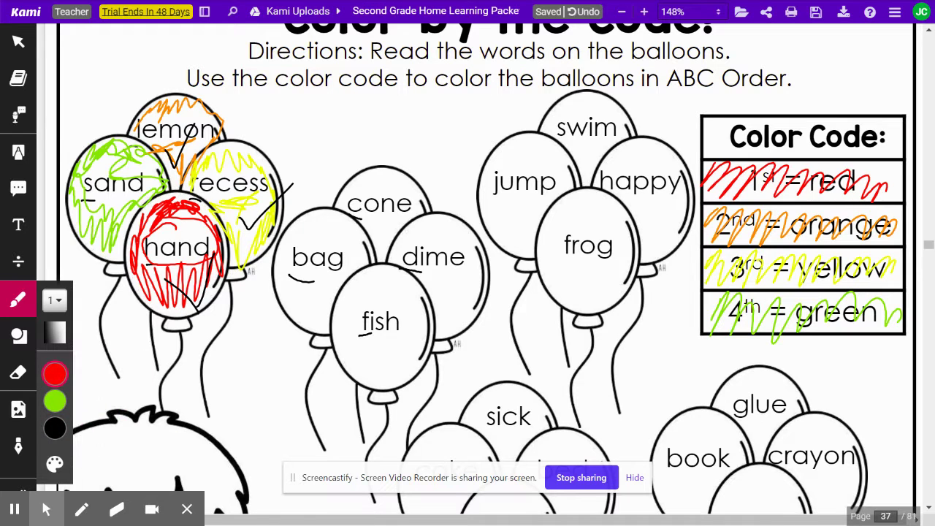
pyautogui.moveTo(274, 269)
pyautogui.mouseDown()
pyautogui.moveTo(288, 292)
pyautogui.moveTo(299, 285)
pyautogui.moveTo(321, 307)
pyautogui.moveTo(356, 252)
pyautogui.moveTo(316, 216)
pyautogui.moveTo(289, 241)
pyautogui.moveTo(344, 219)
pyautogui.moveTo(321, 233)
pyautogui.moveTo(296, 219)
pyautogui.mouseUp()
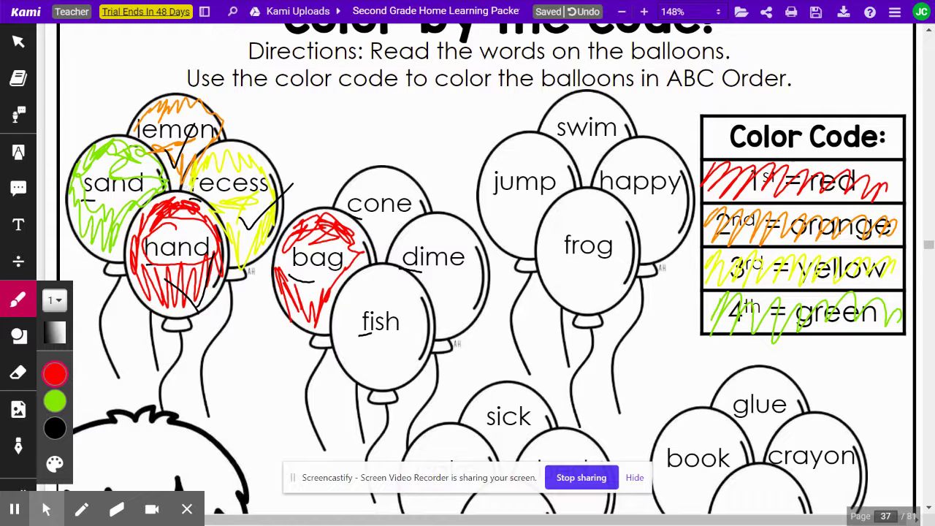
pyautogui.click(55, 374)
pyautogui.click(129, 375)
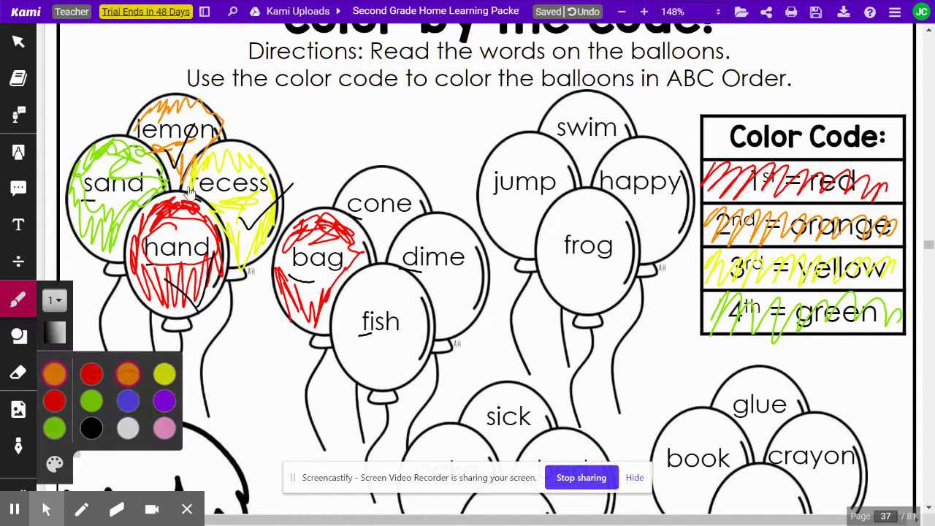
pyautogui.moveTo(340, 204)
pyautogui.mouseDown()
pyautogui.moveTo(369, 173)
pyautogui.moveTo(422, 191)
pyautogui.moveTo(387, 240)
pyautogui.moveTo(360, 234)
pyautogui.moveTo(405, 205)
pyautogui.moveTo(368, 233)
pyautogui.mouseUp()
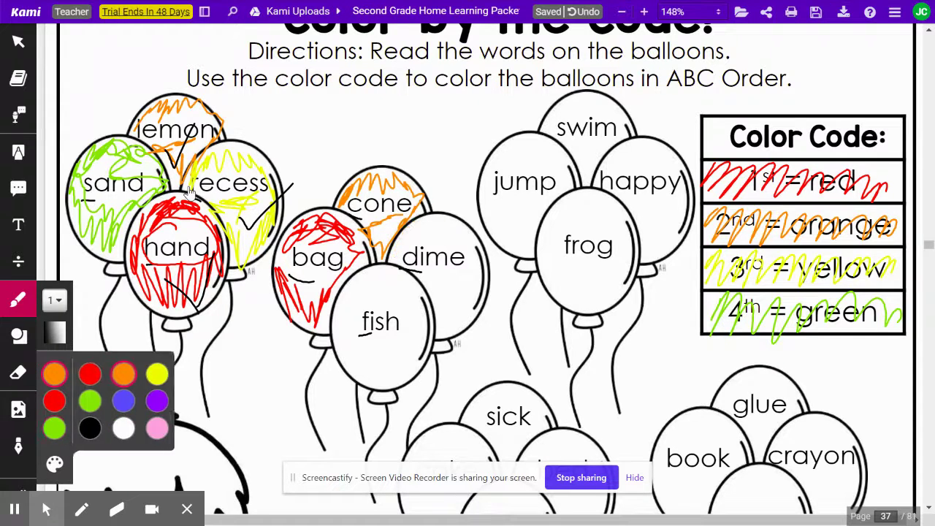
pyautogui.moveTo(390, 252)
pyautogui.mouseDown()
pyautogui.moveTo(423, 226)
pyautogui.moveTo(446, 231)
pyautogui.moveTo(478, 281)
pyautogui.moveTo(463, 314)
pyautogui.moveTo(427, 292)
pyautogui.moveTo(449, 276)
pyautogui.mouseUp()
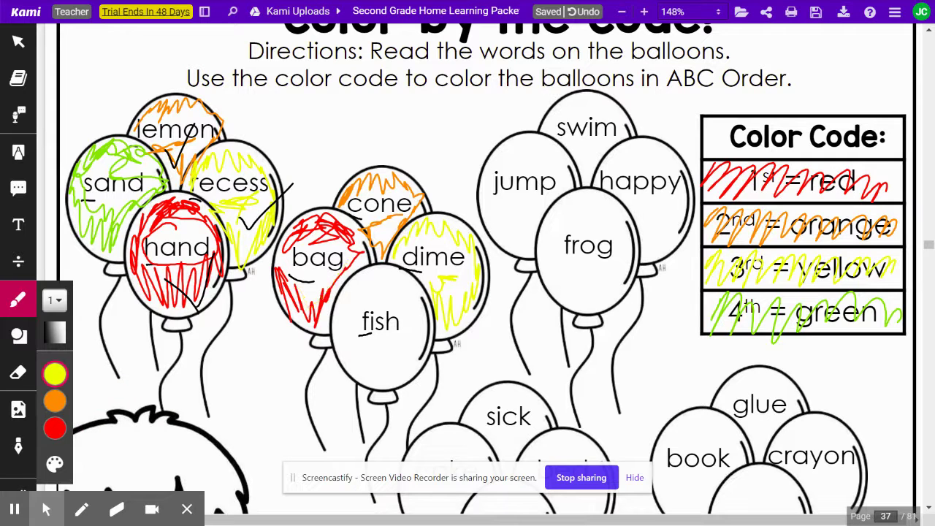
# Step: Draw black check marks on the bag, cone and dime balloons
pyautogui.click(86, 430)
pyautogui.moveTo(293, 274)
pyautogui.mouseDown()
pyautogui.moveTo(307, 295)
pyautogui.moveTo(362, 245)
pyautogui.mouseUp()
pyautogui.moveTo(381, 177)
pyautogui.mouseDown()
pyautogui.moveTo(401, 191)
pyautogui.moveTo(428, 143)
pyautogui.mouseUp()
pyautogui.moveTo(433, 224); pyautogui.dragTo(464, 205)
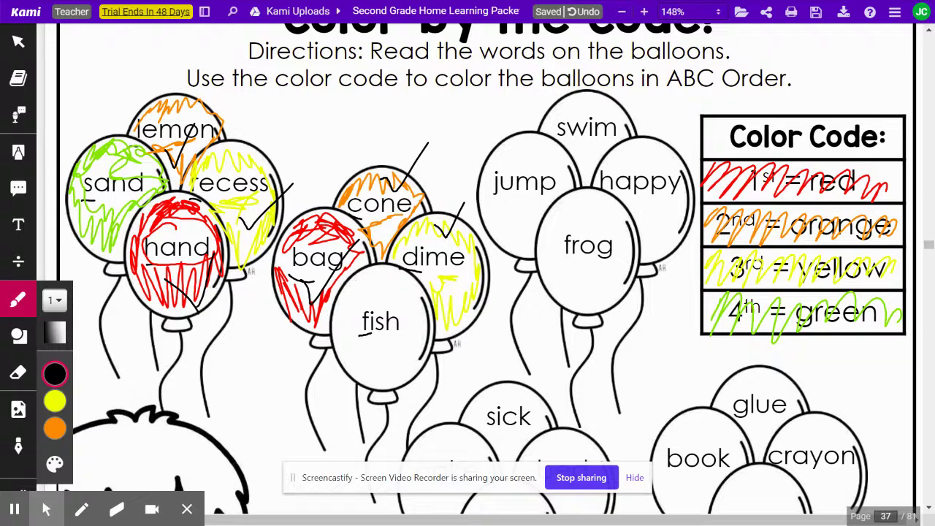
# Step: Scribble green inside the fish balloon and undo a stray red stroke near jump
pyautogui.click(92, 404)
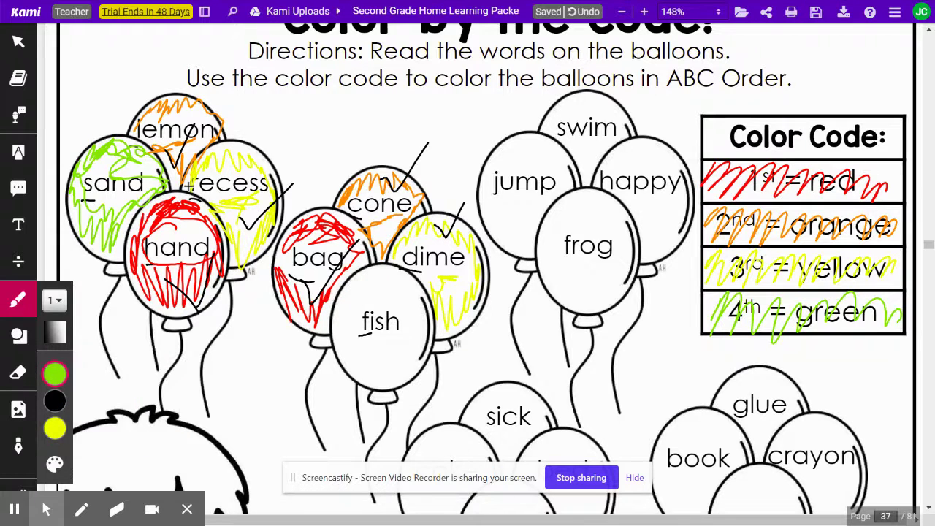
pyautogui.moveTo(333, 321)
pyautogui.mouseDown()
pyautogui.moveTo(344, 286)
pyautogui.moveTo(369, 270)
pyautogui.moveTo(419, 284)
pyautogui.moveTo(414, 334)
pyautogui.moveTo(394, 371)
pyautogui.moveTo(338, 326)
pyautogui.moveTo(382, 362)
pyautogui.moveTo(405, 294)
pyautogui.moveTo(348, 313)
pyautogui.moveTo(406, 294)
pyautogui.moveTo(398, 353)
pyautogui.moveTo(358, 292)
pyautogui.mouseUp()
pyautogui.click(55, 373)
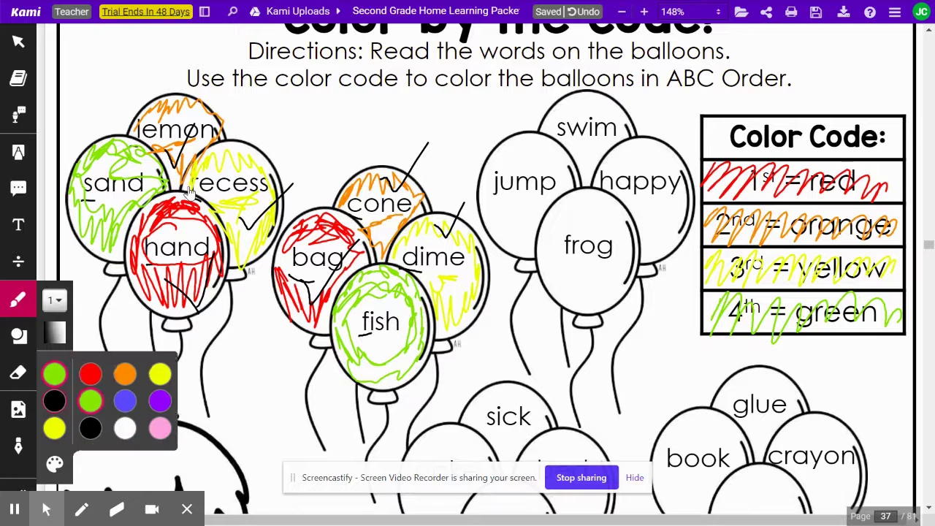
pyautogui.click(92, 373)
pyautogui.moveTo(406, 102); pyautogui.dragTo(480, 162)
pyautogui.hotkey('ctrl', 'z')
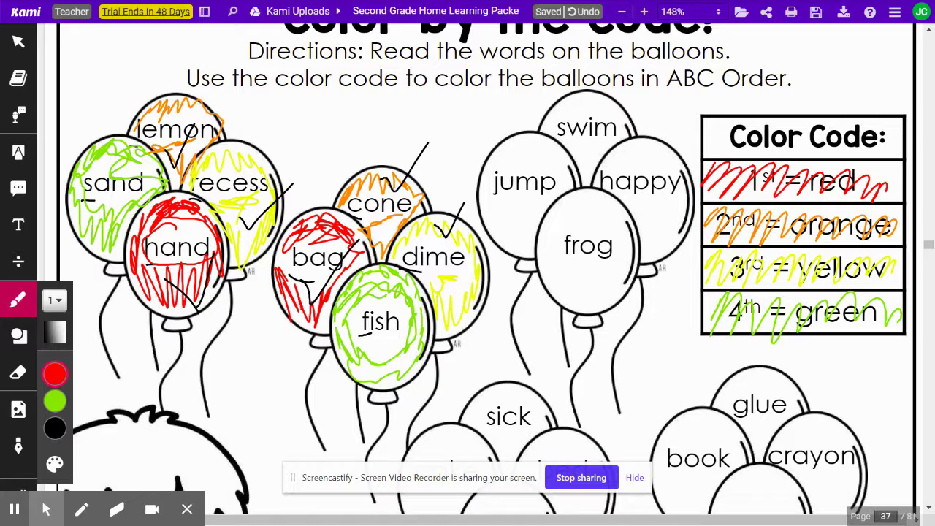
pyautogui.scroll(-2, 290, 111)
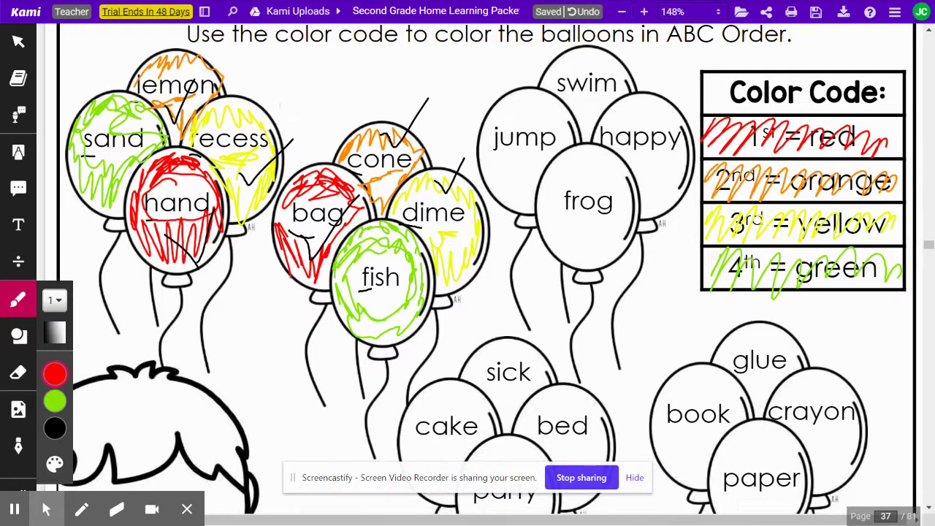
# Step: Underline in black the first letters of happy, jump and frog
pyautogui.scroll(-1, 209, 355)
pyautogui.scroll(2, 203, 370)
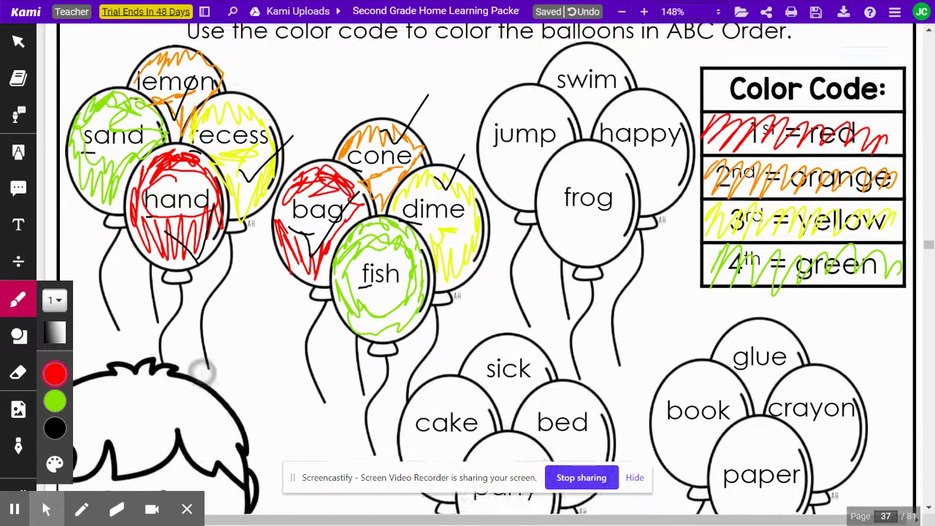
pyautogui.scroll(-10, 214, 358)
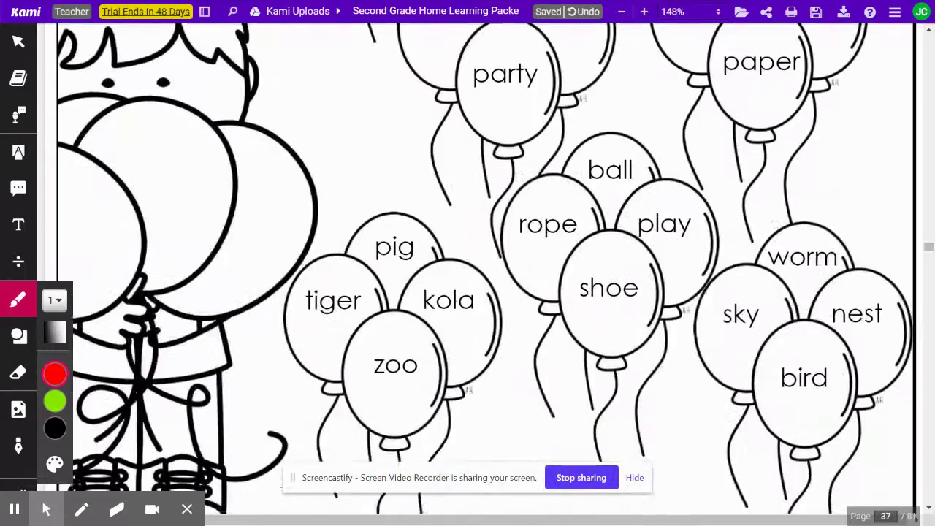
pyautogui.scroll(5, 215, 359)
pyautogui.scroll(5, 234, 350)
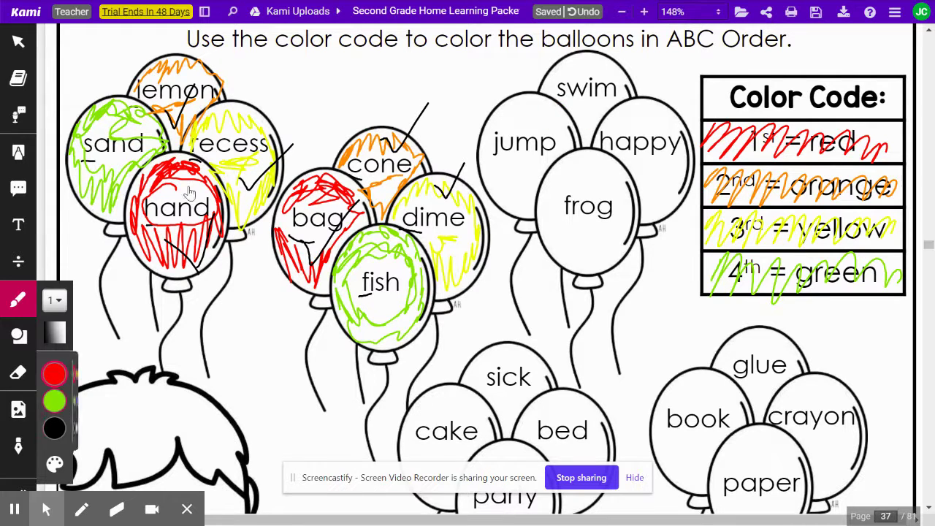
pyautogui.click(55, 427)
pyautogui.moveTo(596, 156); pyautogui.dragTo(602, 158)
pyautogui.moveTo(485, 163); pyautogui.dragTo(497, 166)
pyautogui.moveTo(558, 228); pyautogui.dragTo(570, 229)
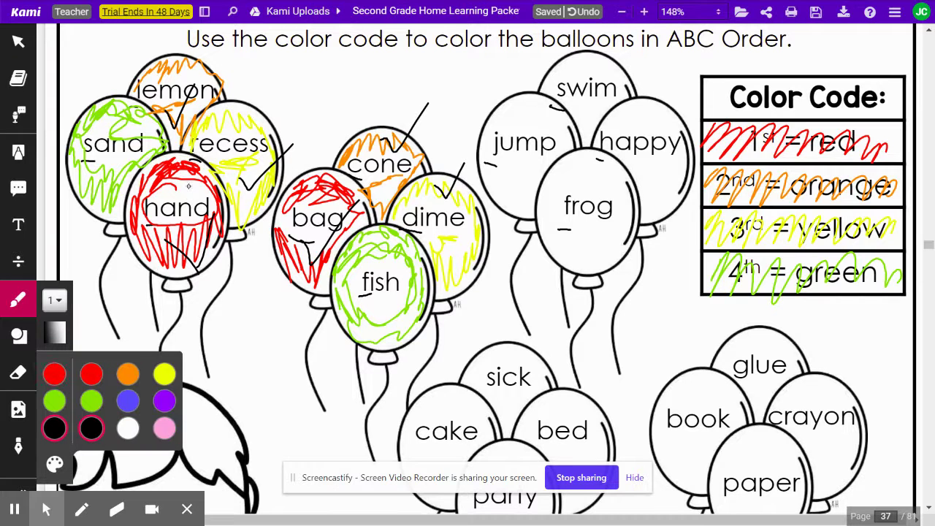
# Step: Scribble the frog balloon red and the happy balloon orange with the pen
pyautogui.click(56, 372)
pyautogui.moveTo(576, 159)
pyautogui.mouseDown()
pyautogui.moveTo(574, 175)
pyautogui.moveTo(620, 212)
pyautogui.moveTo(610, 252)
pyautogui.mouseUp()
pyautogui.moveTo(552, 222)
pyautogui.mouseDown()
pyautogui.moveTo(544, 245)
pyautogui.moveTo(554, 192)
pyautogui.moveTo(540, 234)
pyautogui.moveTo(589, 255)
pyautogui.moveTo(606, 248)
pyautogui.mouseUp()
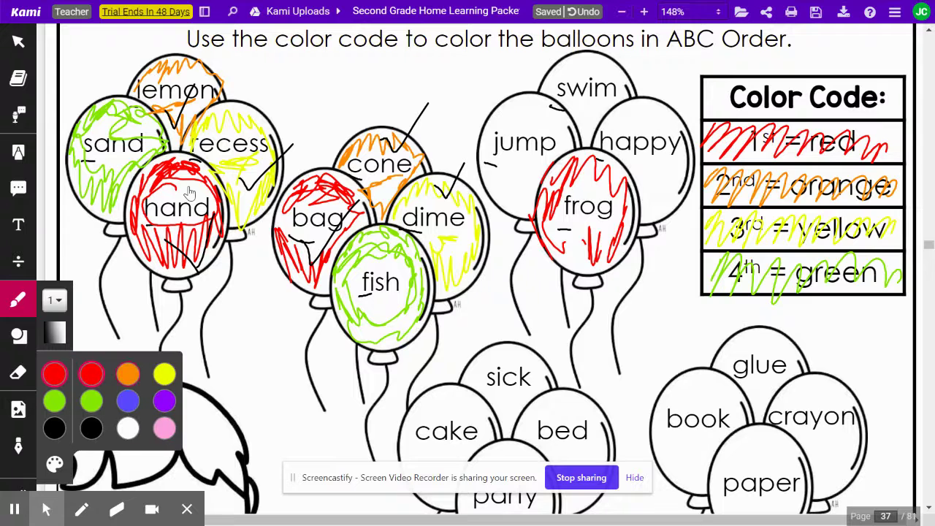
pyautogui.click(128, 374)
pyautogui.moveTo(599, 128)
pyautogui.mouseDown()
pyautogui.moveTo(628, 117)
pyautogui.moveTo(683, 128)
pyautogui.moveTo(661, 215)
pyautogui.moveTo(671, 167)
pyautogui.moveTo(683, 183)
pyautogui.mouseUp()
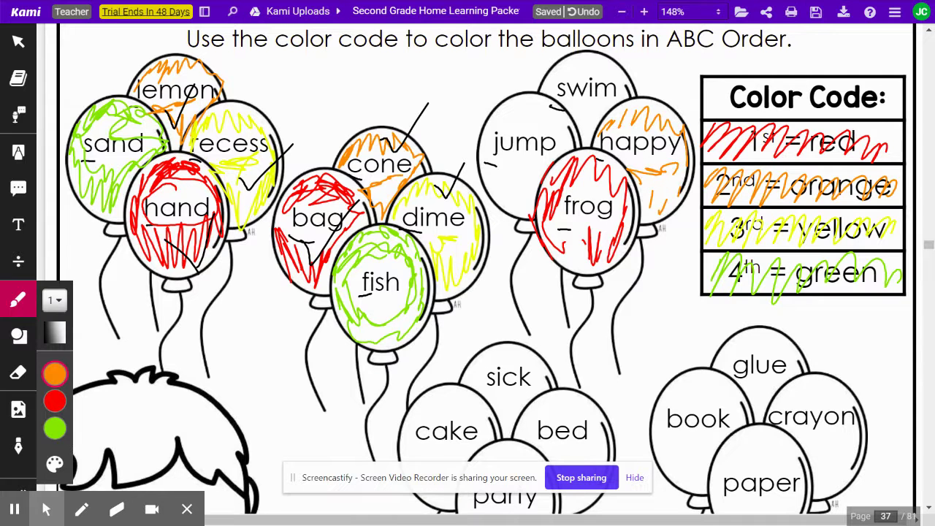
# Step: Scribble the jump balloon yellow and the swim balloon green
pyautogui.moveTo(55, 374)
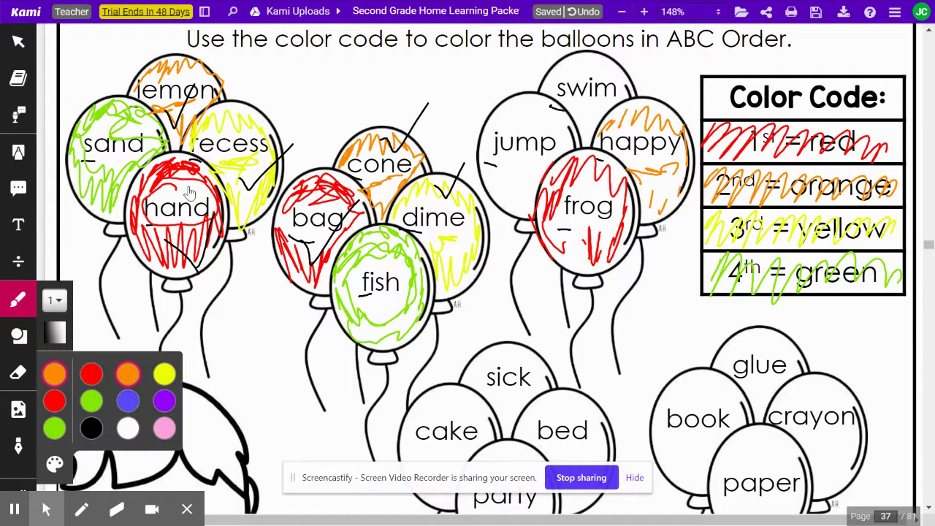
pyautogui.click(164, 374)
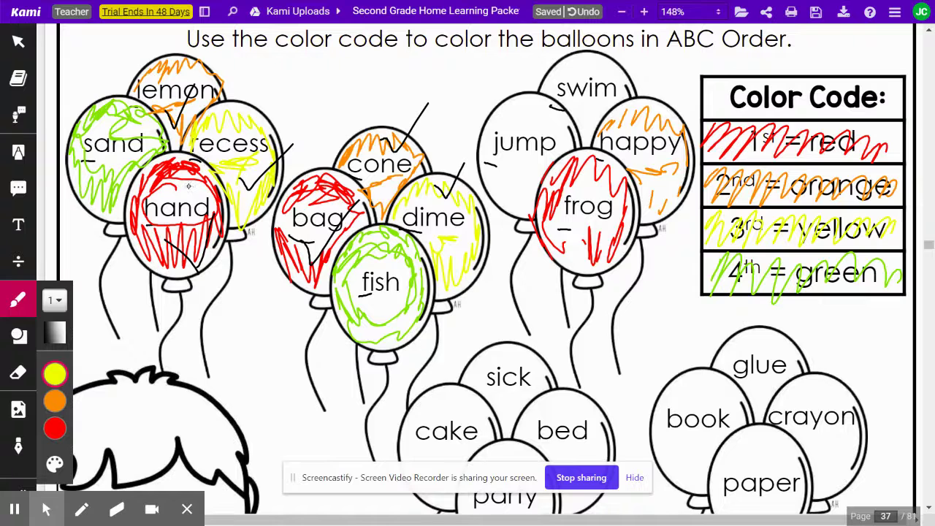
pyautogui.moveTo(529, 201)
pyautogui.mouseDown()
pyautogui.moveTo(484, 156)
pyautogui.moveTo(501, 119)
pyautogui.moveTo(544, 109)
pyautogui.moveTo(559, 174)
pyautogui.moveTo(507, 173)
pyautogui.mouseUp()
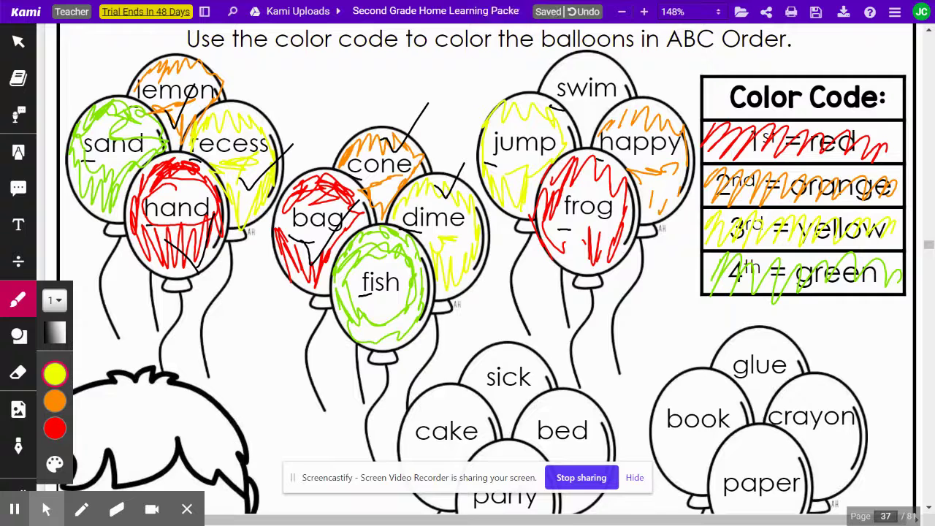
pyautogui.moveTo(54, 373)
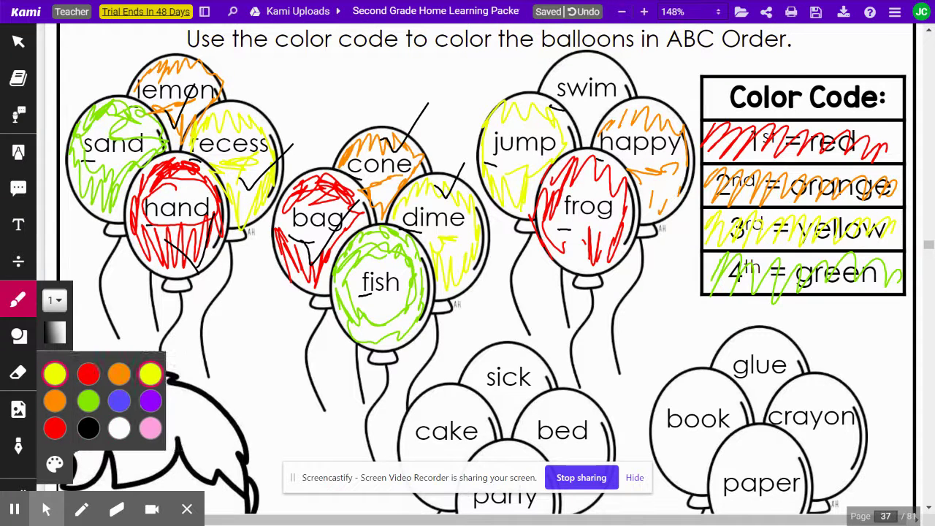
pyautogui.click(88, 400)
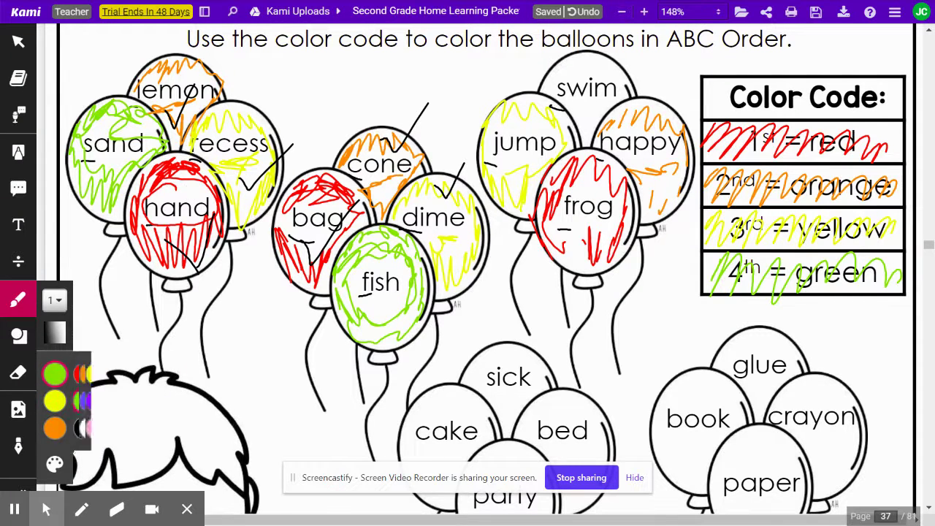
pyautogui.moveTo(544, 84)
pyautogui.mouseDown()
pyautogui.moveTo(566, 67)
pyautogui.moveTo(606, 60)
pyautogui.moveTo(628, 82)
pyautogui.mouseUp()
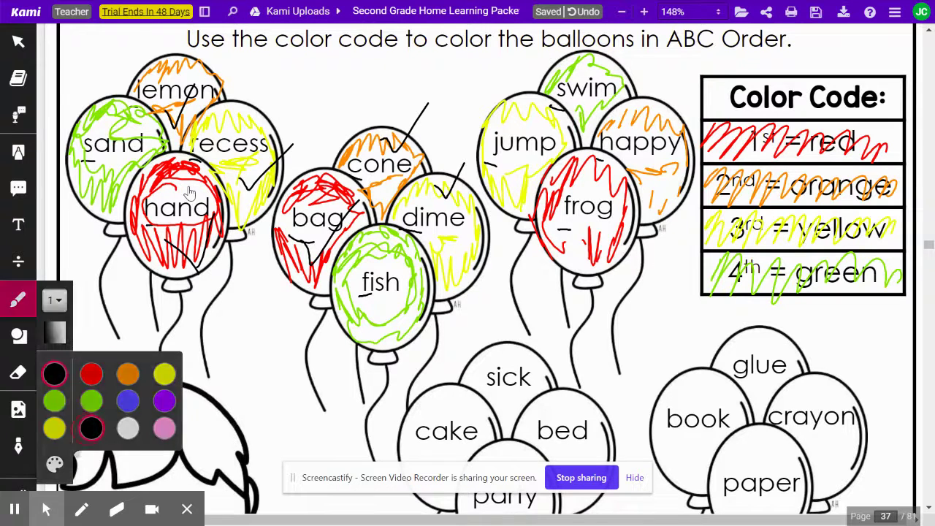
# Step: Draw black pen check marks over the frog, happy, jump and swim balloons
pyautogui.moveTo(576, 235)
pyautogui.mouseDown()
pyautogui.moveTo(615, 223)
pyautogui.moveTo(691, 136)
pyautogui.mouseUp()
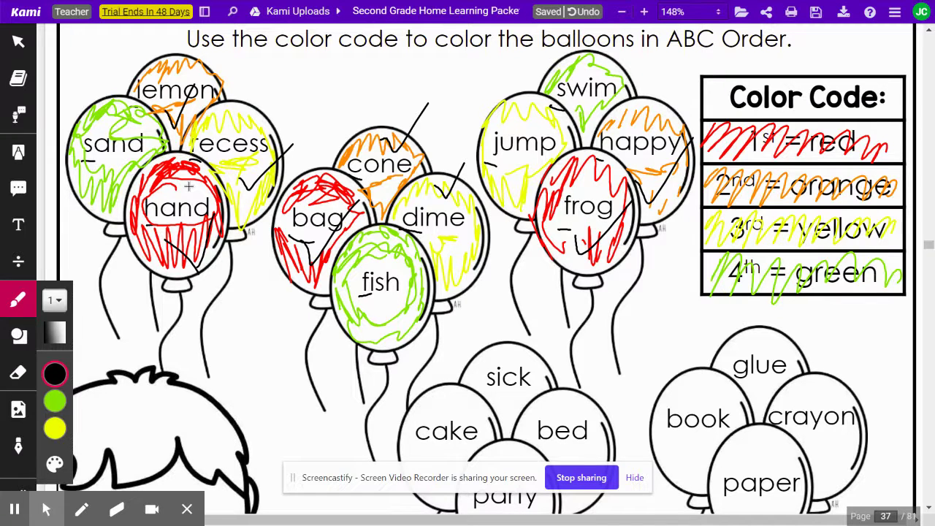
pyautogui.moveTo(500, 170); pyautogui.dragTo(570, 122)
pyautogui.moveTo(586, 102); pyautogui.dragTo(627, 73)
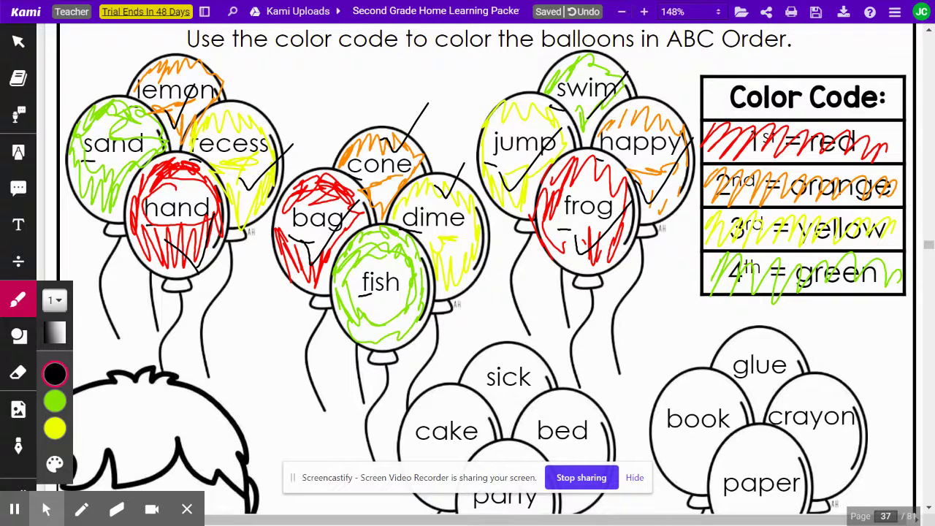
pyautogui.moveTo(585, 106); pyautogui.dragTo(594, 108)
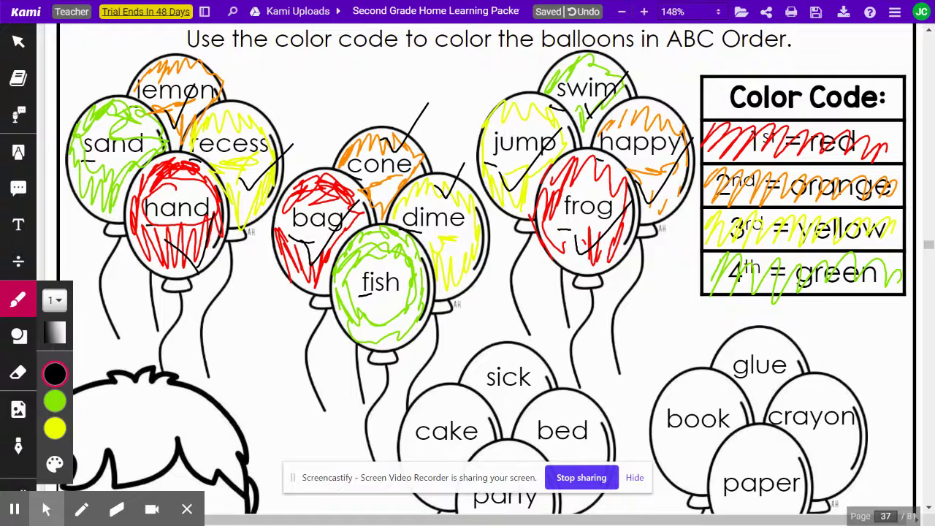